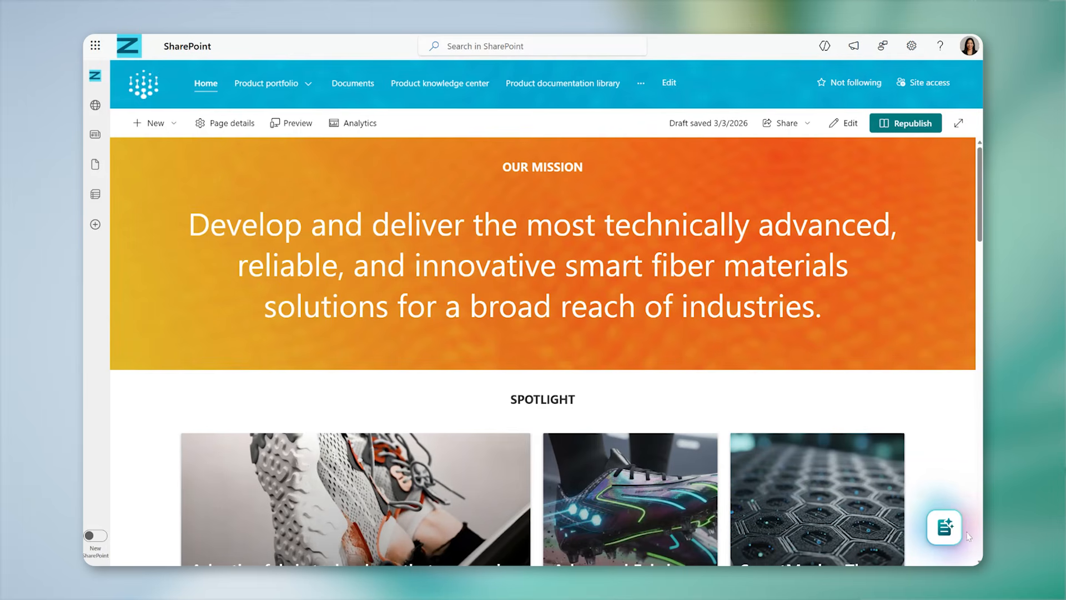
Have AI create an event announcements list with session title, speaker name, date, duration, type, track, registration required and registration status columns, plus sample rows.
click(944, 526)
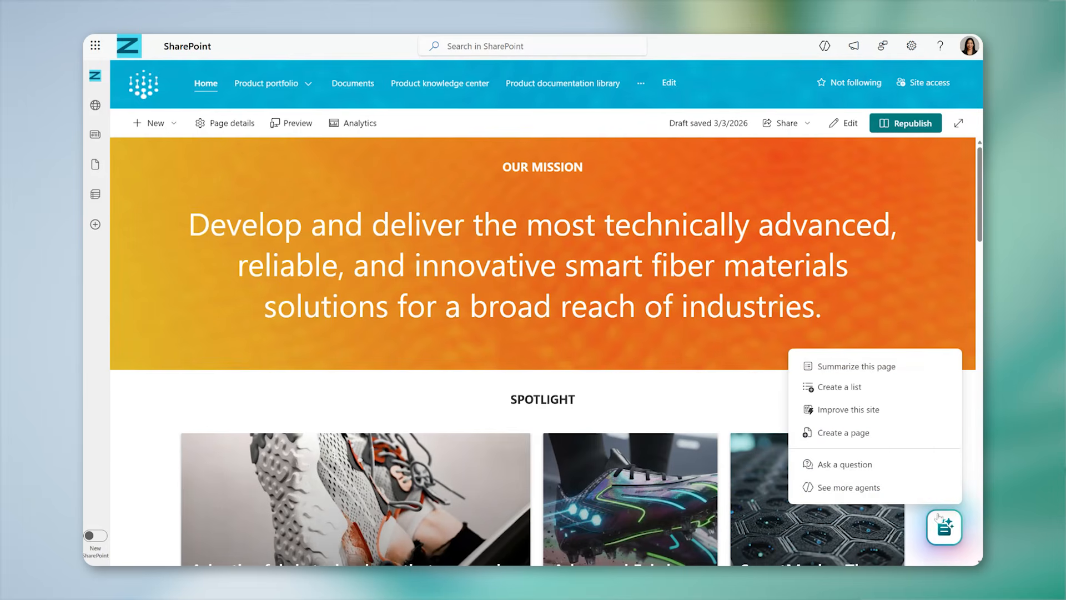
click(863, 397)
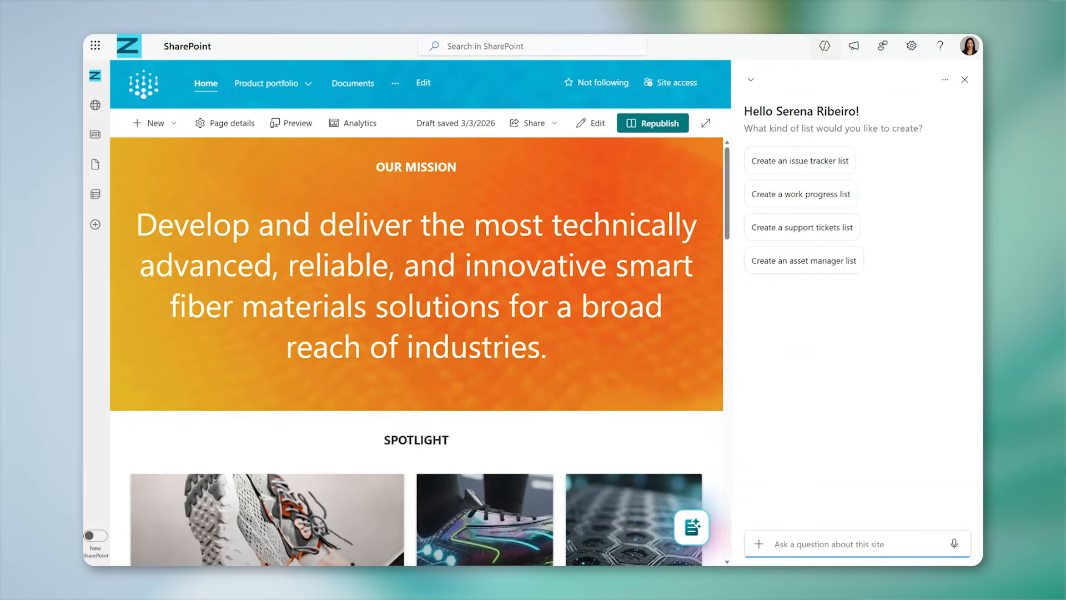
key(ctrl+v)
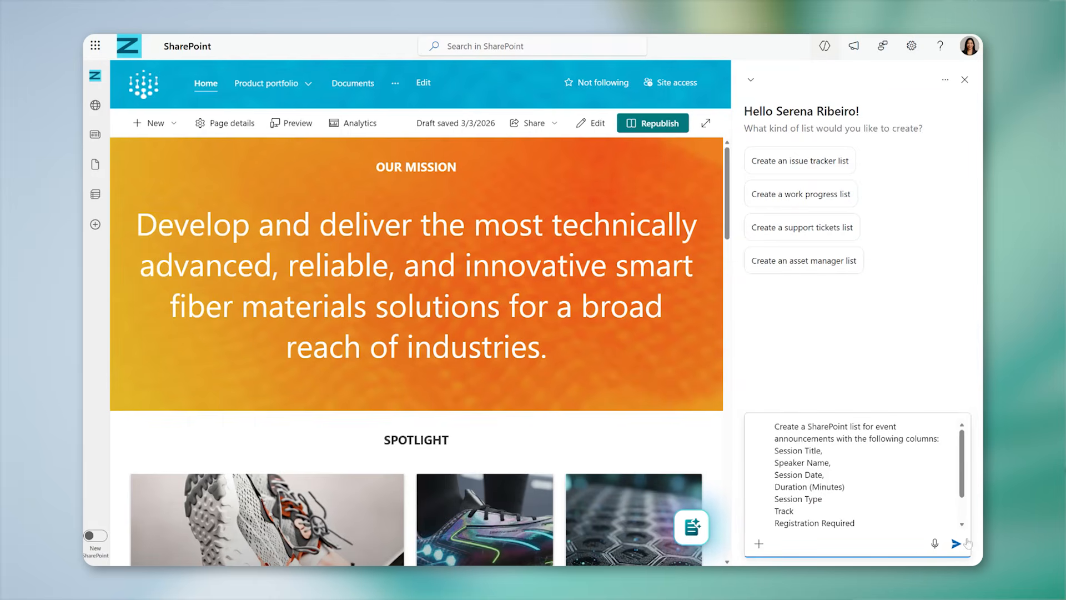
scroll(955, 547, down, 2)
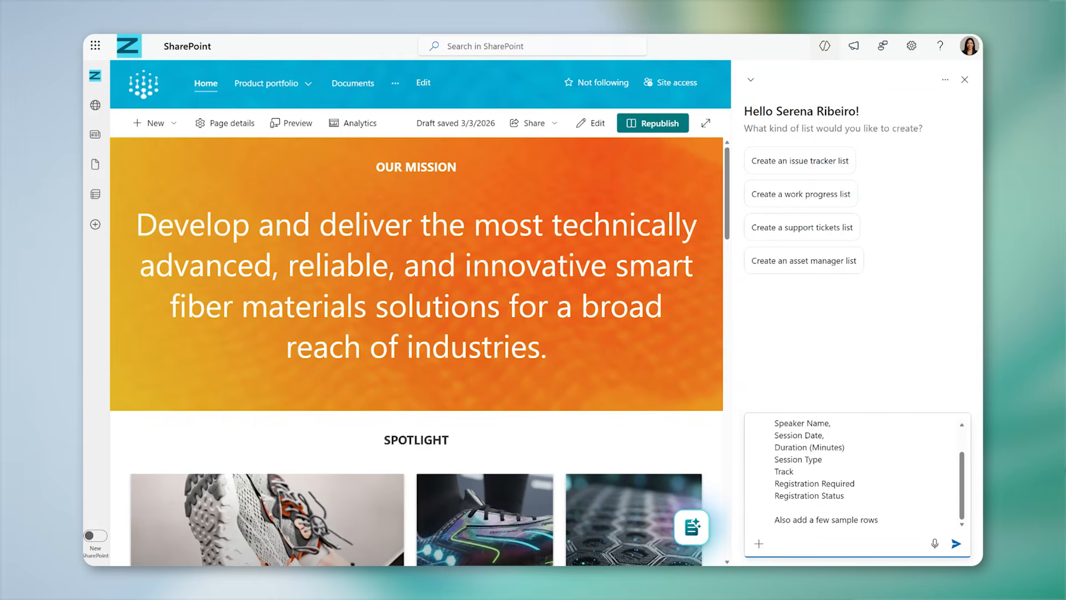
click(955, 544)
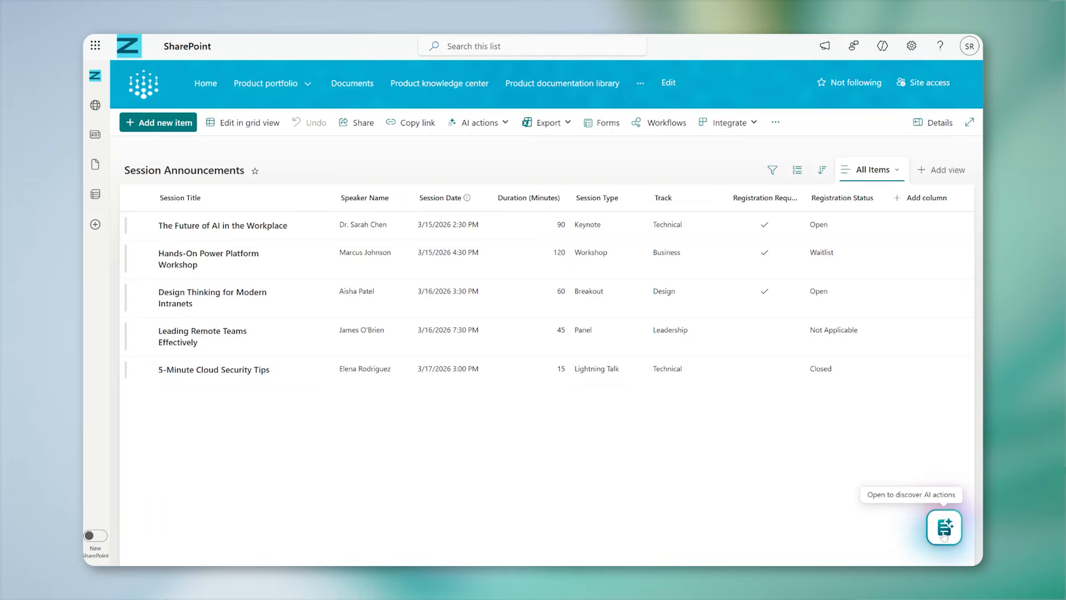
Ask the AI assistant to make the choice pills more colourful with a different colour per choice, and review the list's choice columns.
click(944, 535)
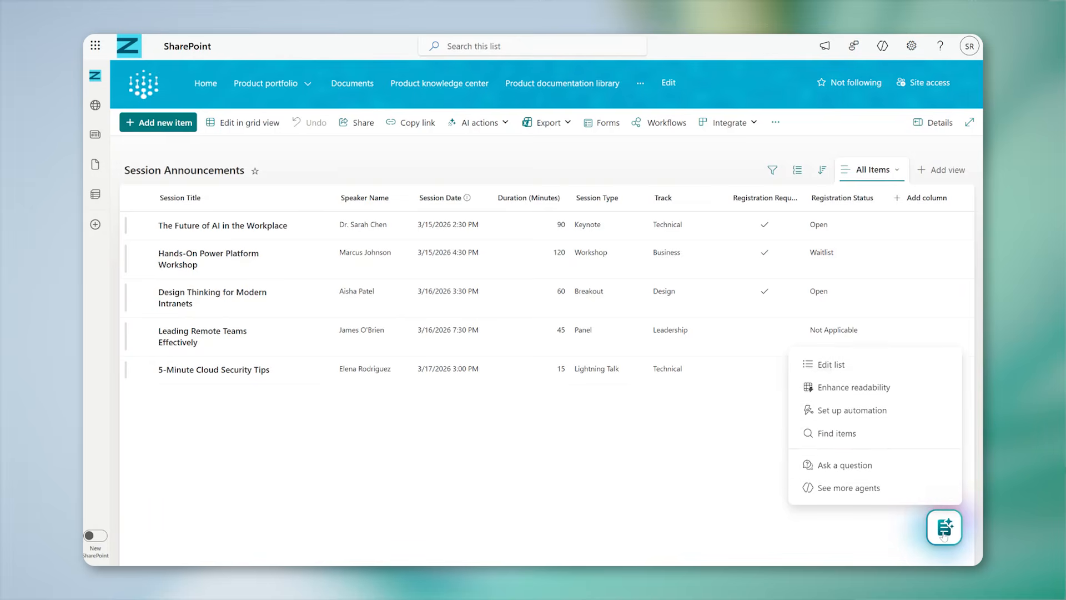
click(844, 465)
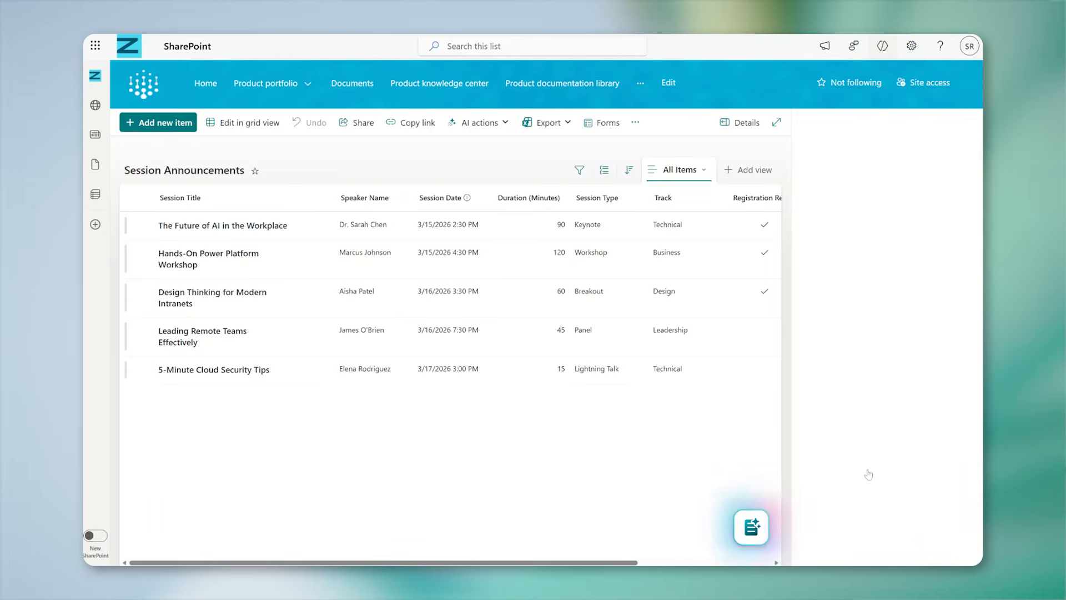
text(could you make the choi)
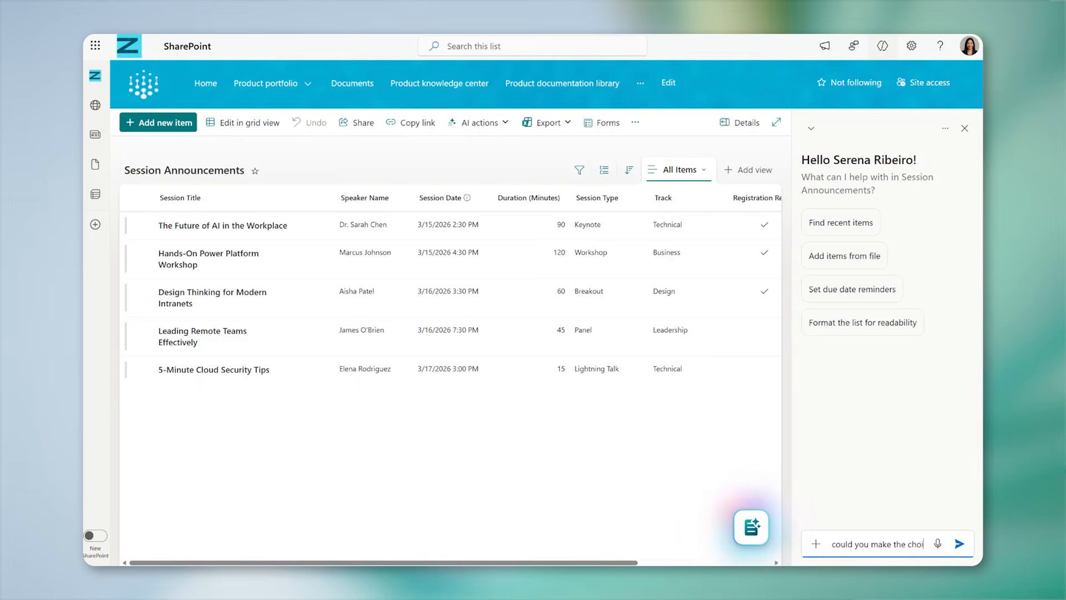
text(ce pills more colourfu)
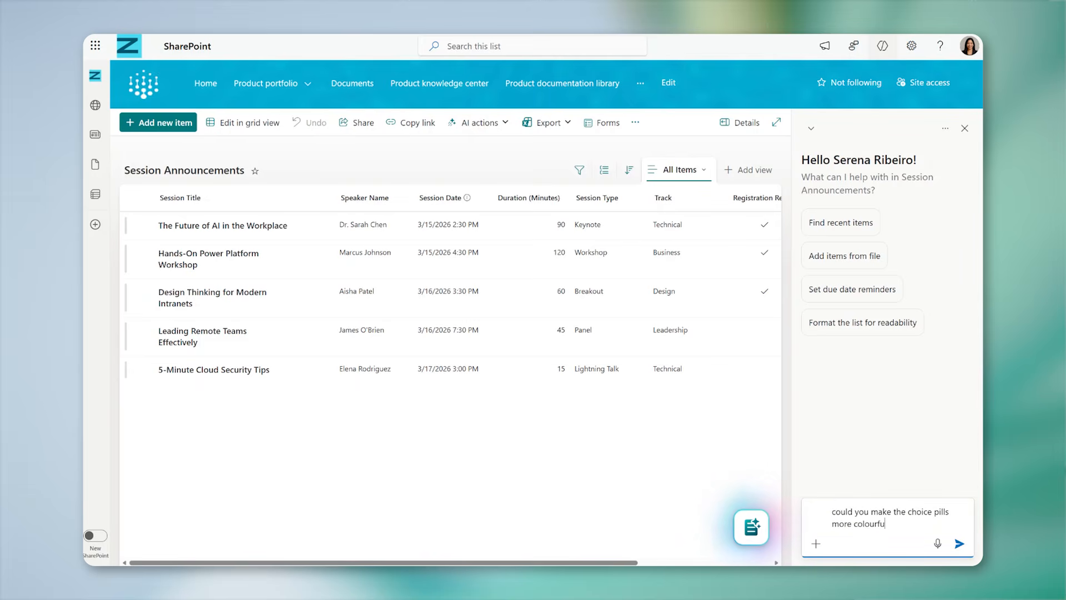
text(l? make sure each choice has)
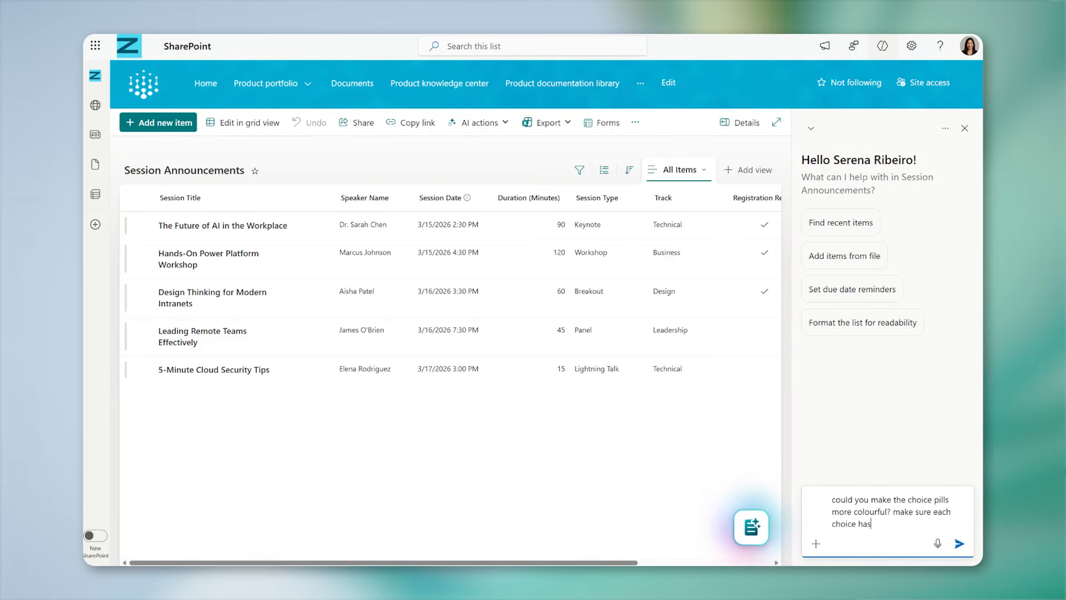
text( a different colour)
key(Return)
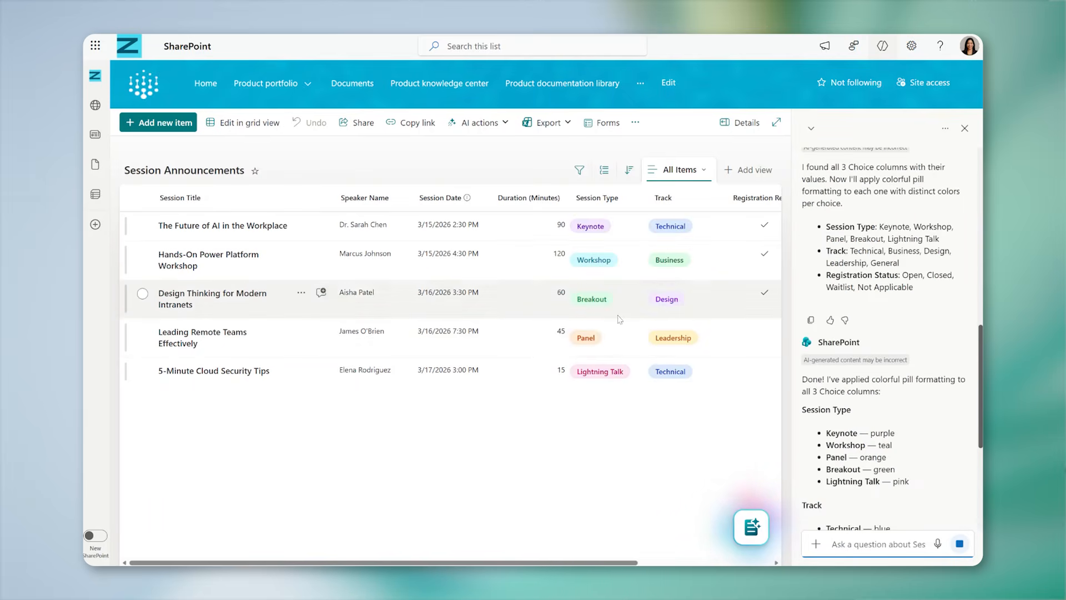
scroll(619, 319, right, 3)
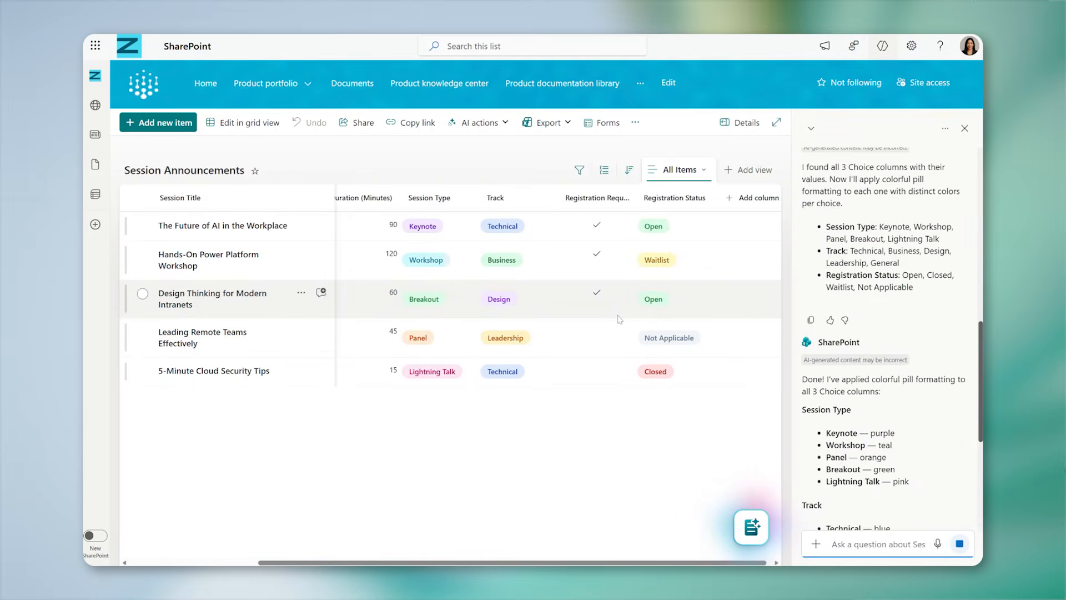
scroll(620, 318, left, 2)
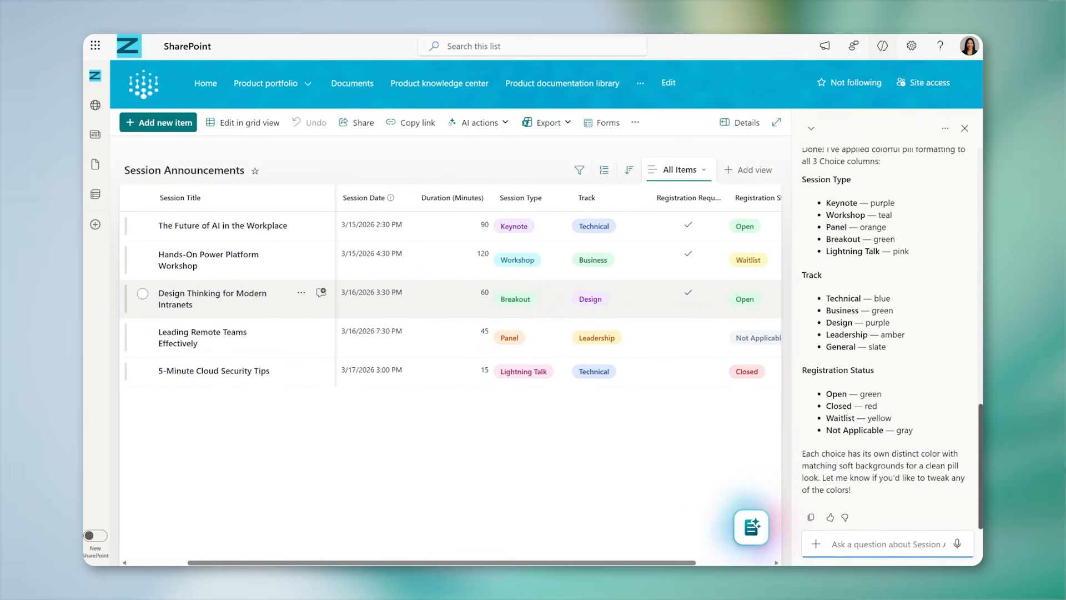
scroll(619, 319, right, 1)
scroll(619, 299, left, 2)
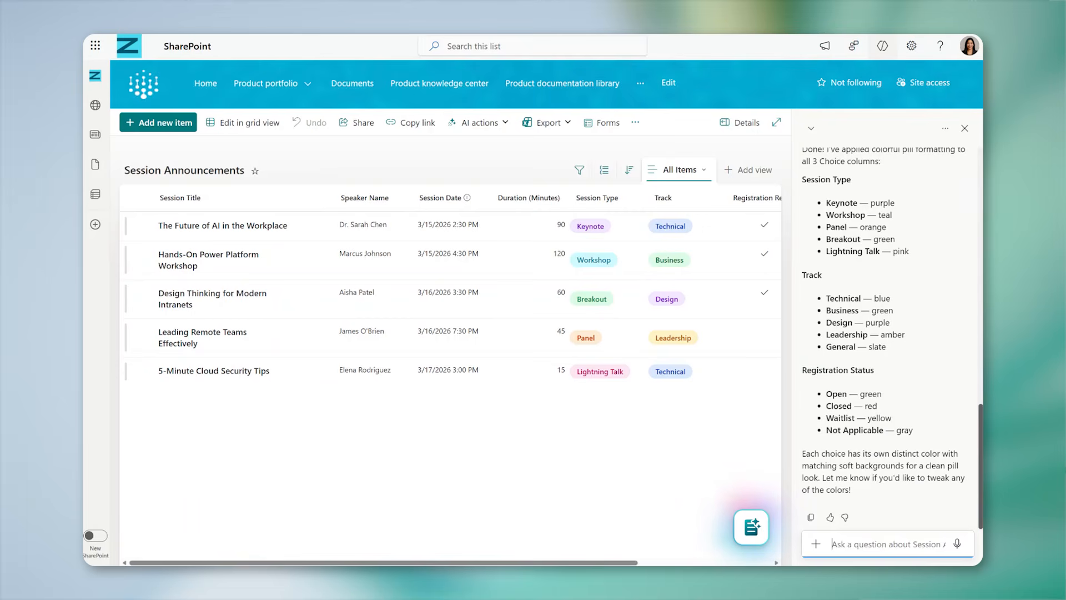
Ask the AI assistant to "create a form for event submissions" for the Session Announcements list.
text(create )
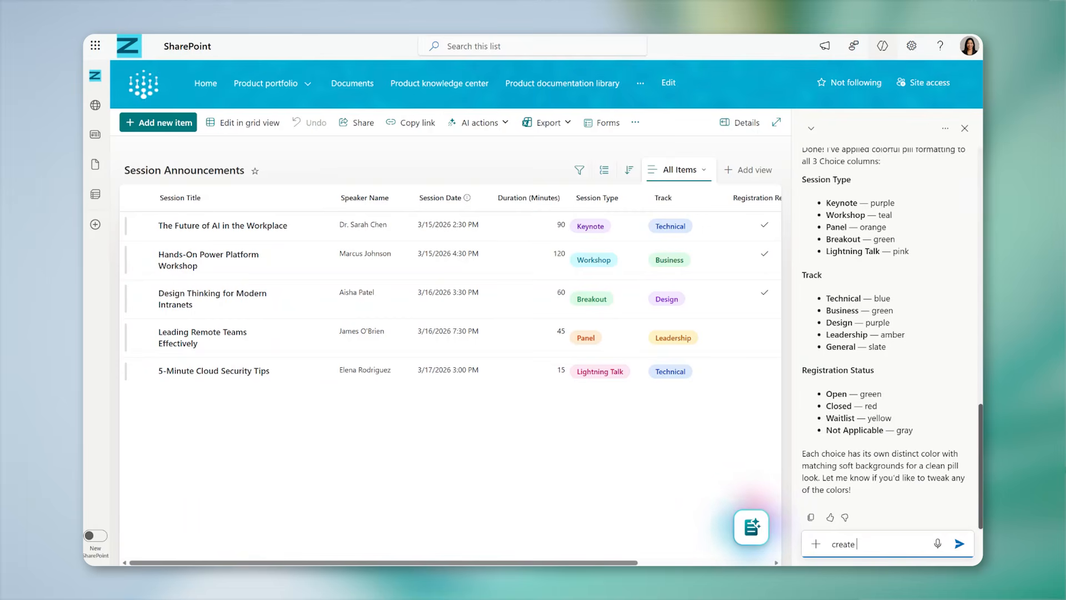
text(a form for event submissions)
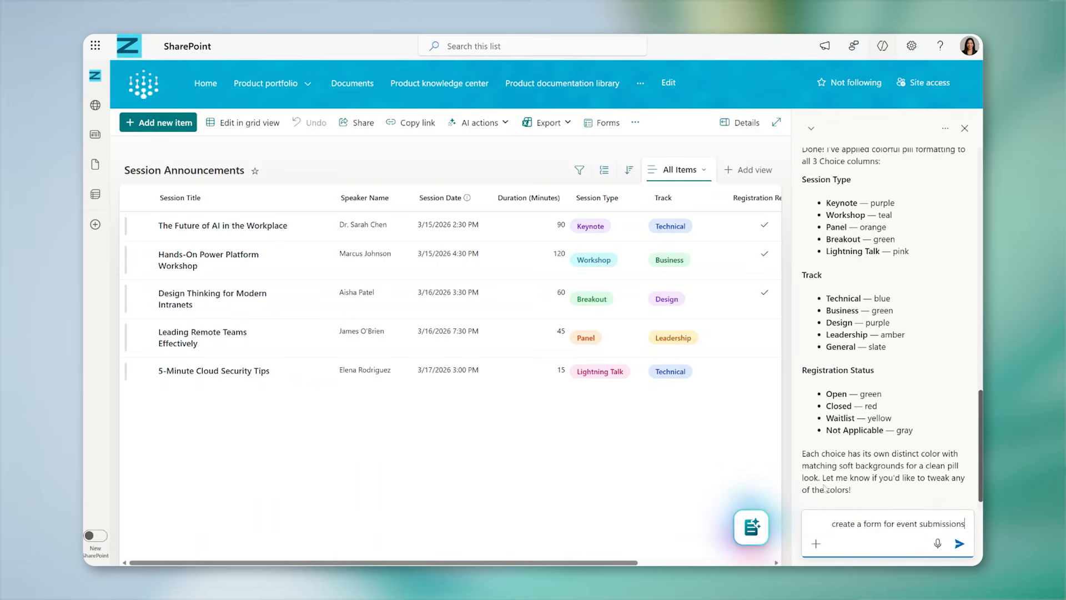
key(Return)
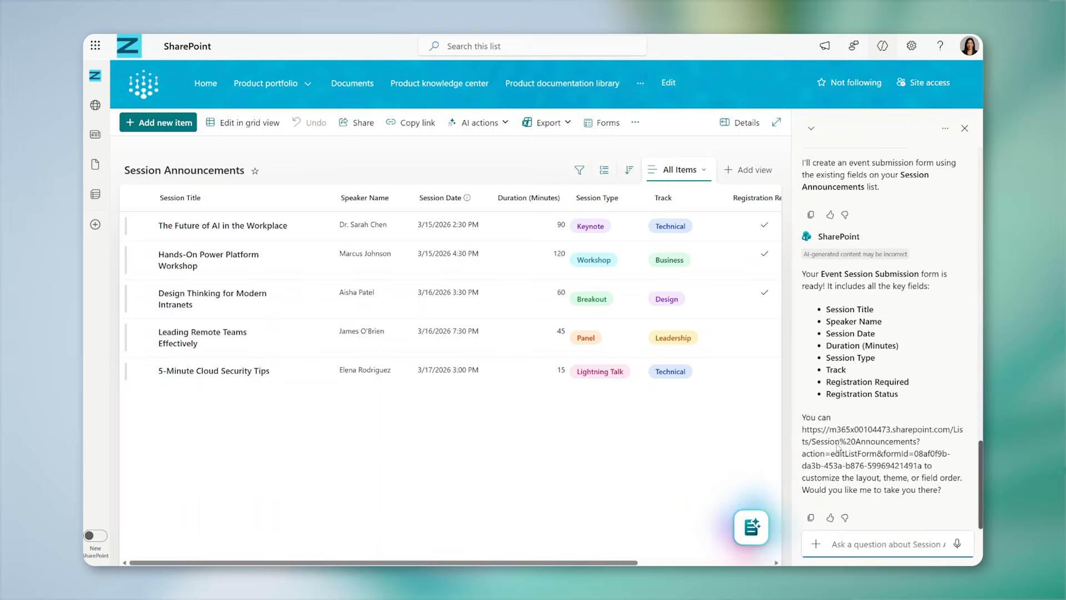
Open the Event Session Submission form from the list's forms and copy its sharing link for people in Contoso.
click(603, 125)
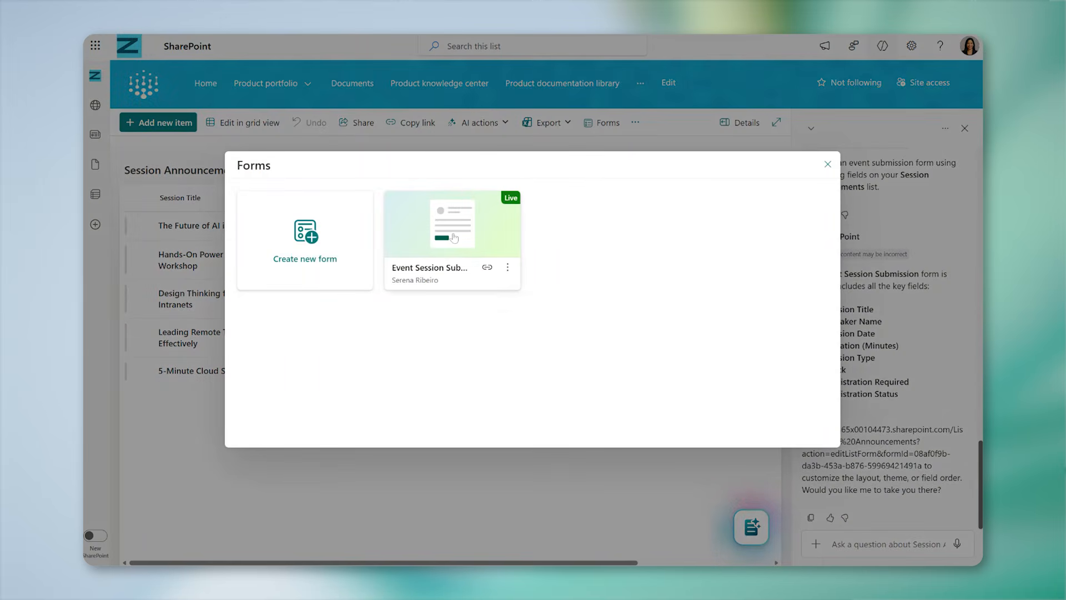
click(454, 238)
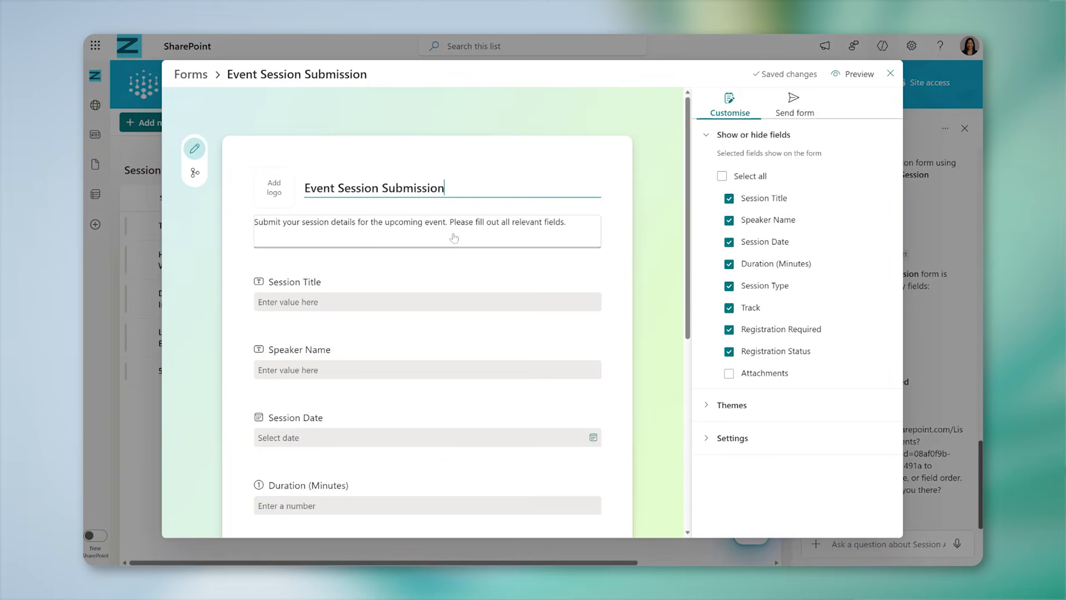
click(795, 113)
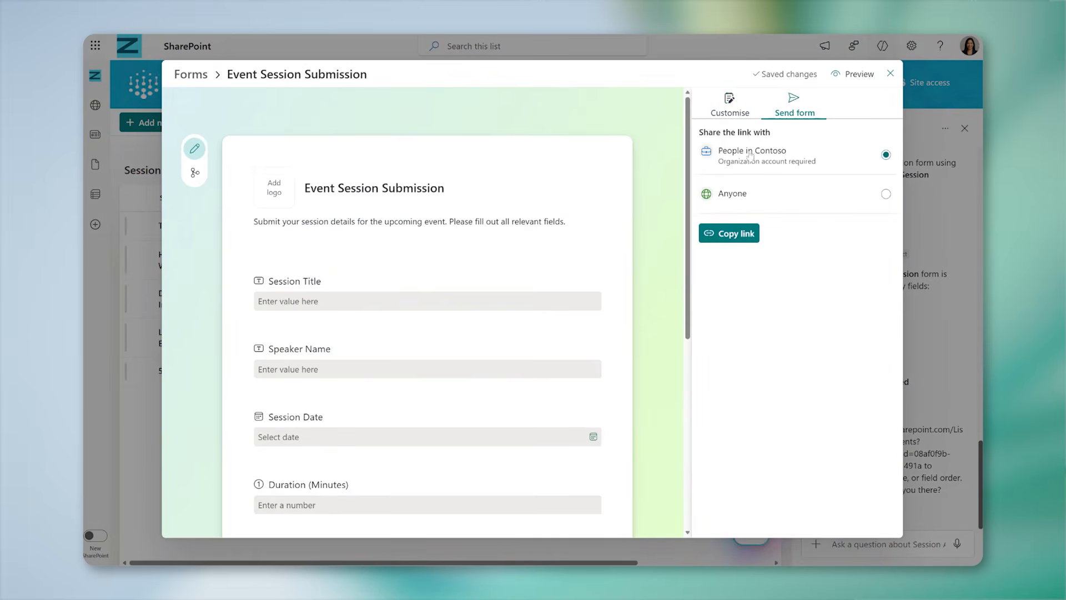
click(744, 238)
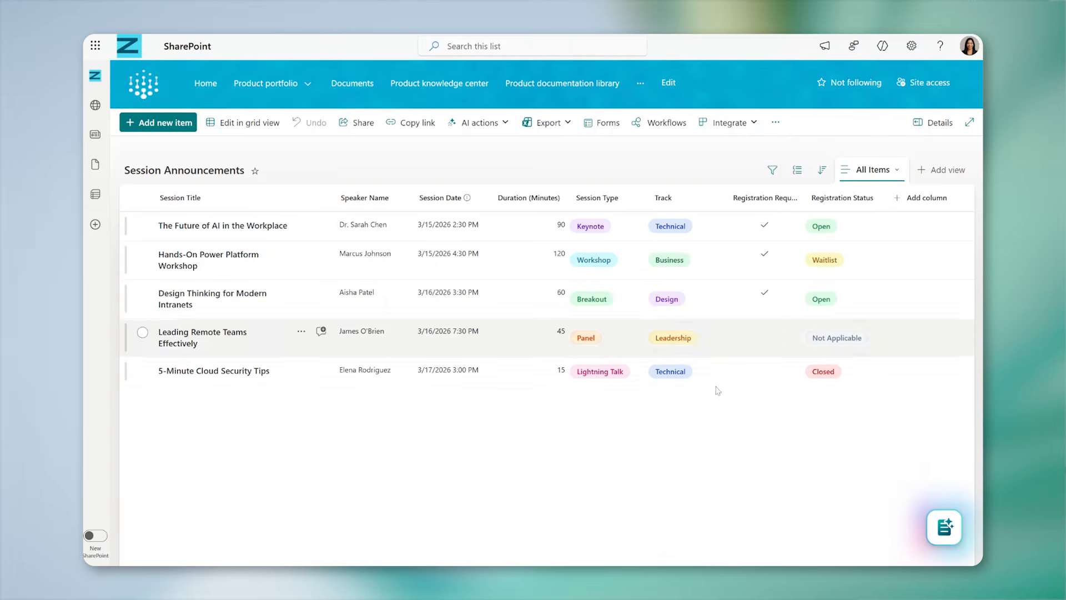
Ask the AI assistant about the Session Announcements list: "what events are relevant to me?".
click(944, 530)
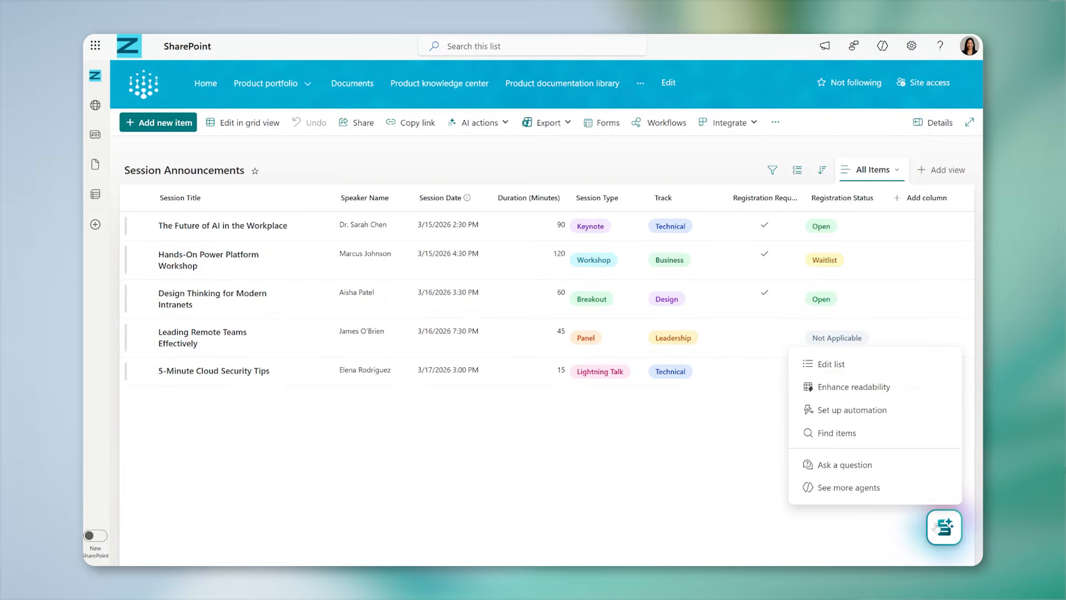
click(862, 473)
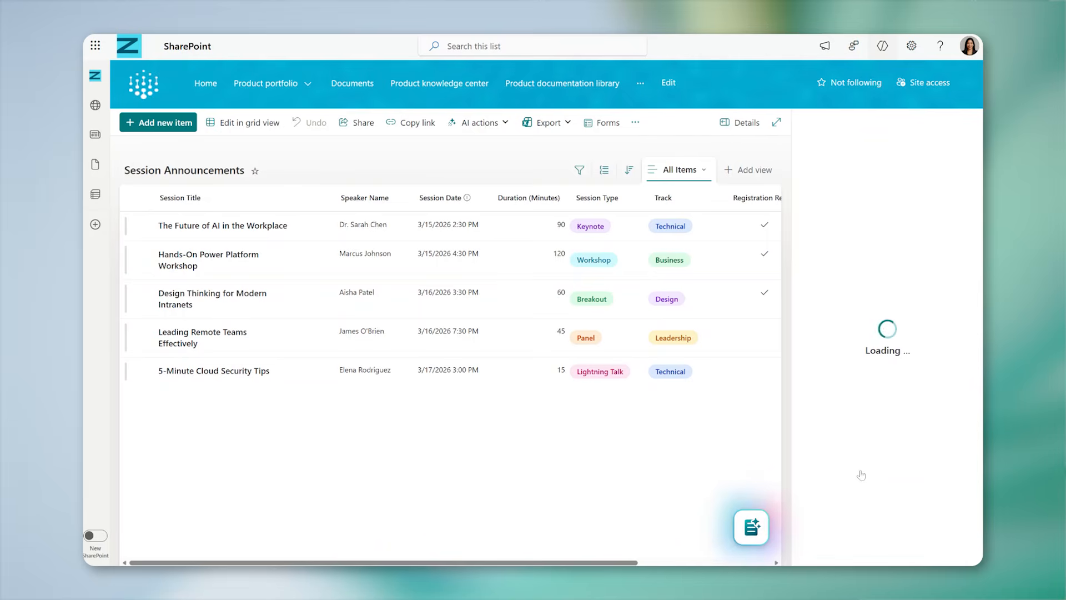
text(what events )
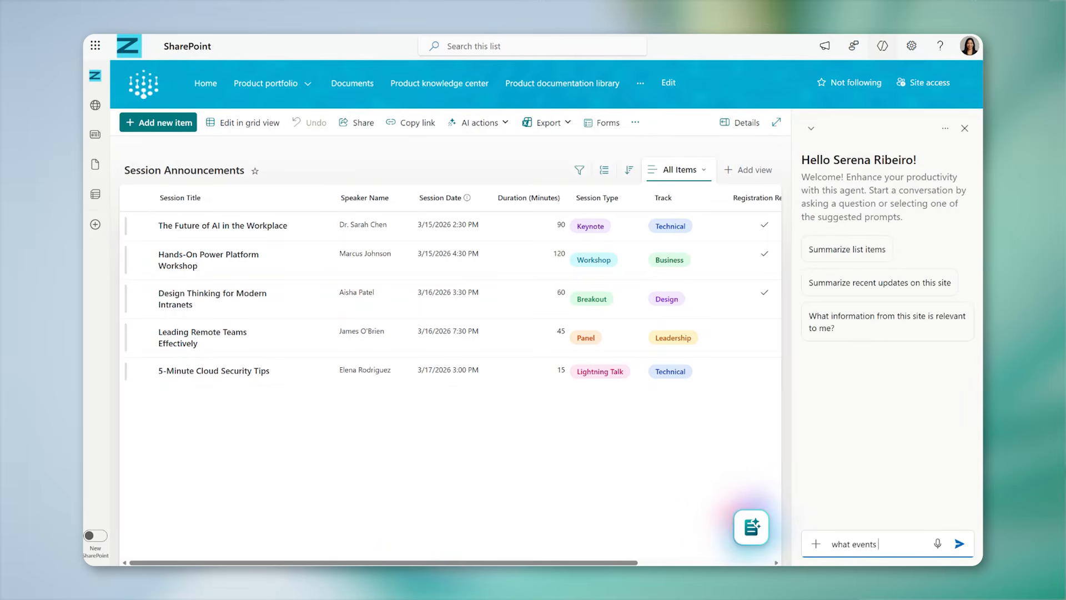
text(are relevant to me)
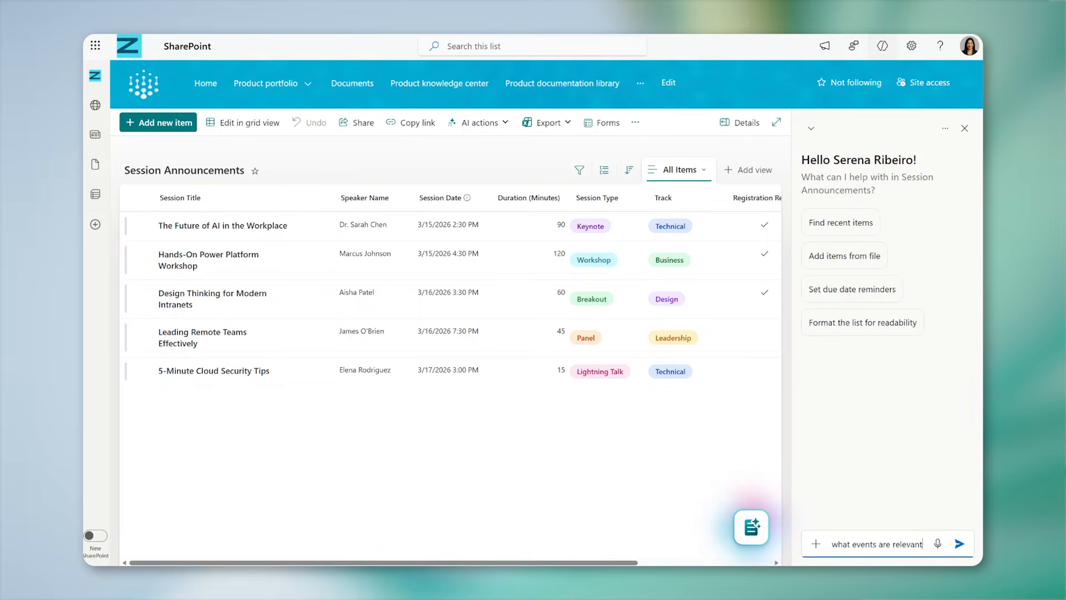
text(?)
key(Return)
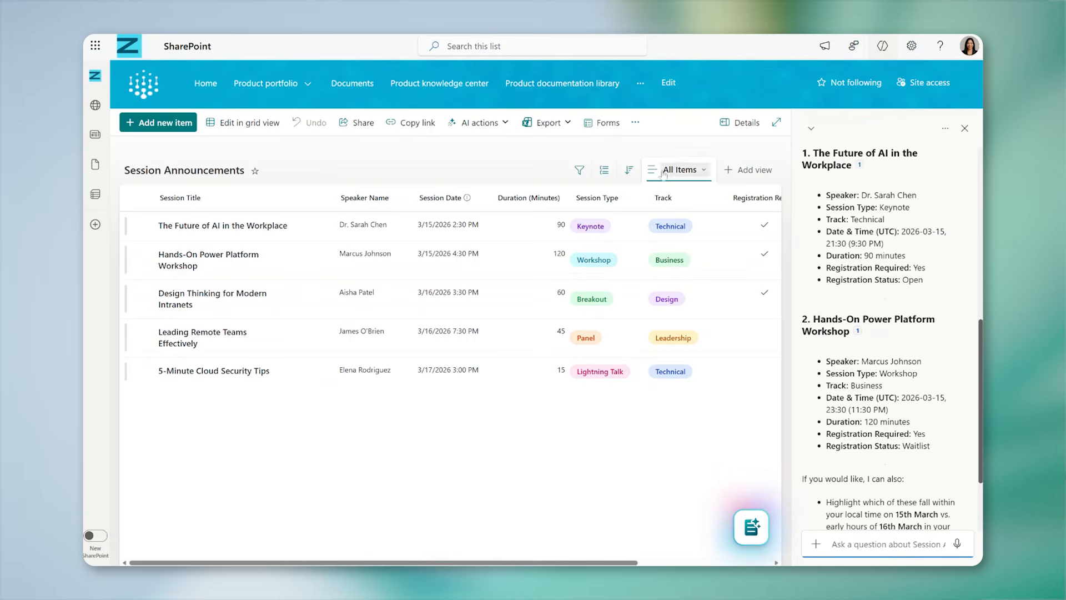
Show the list's filters and collapse the Speaker Name group, keeping the Session Title group expanded.
click(579, 172)
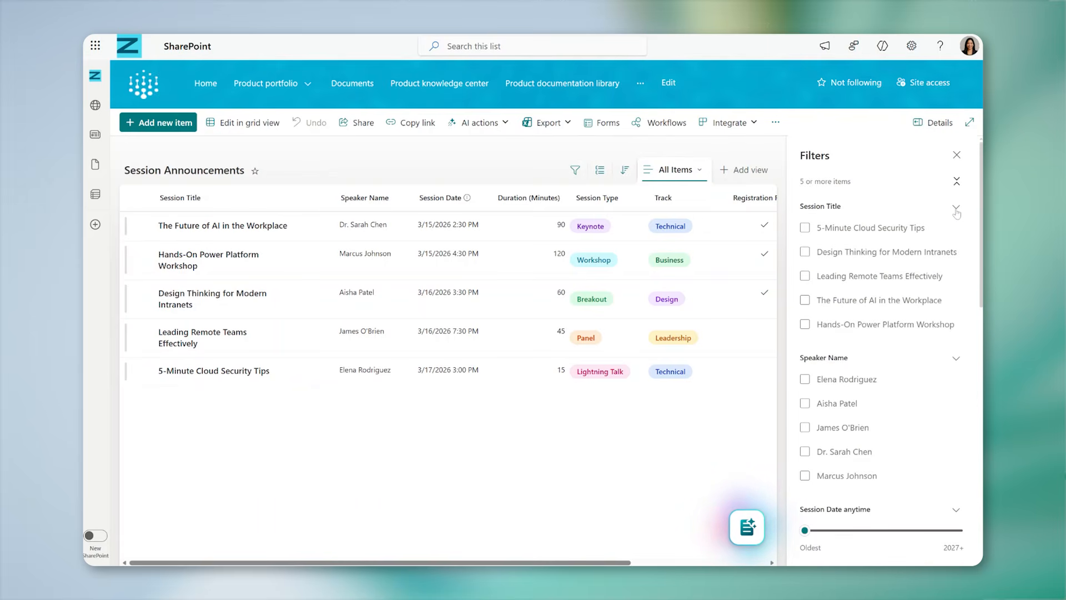
click(956, 208)
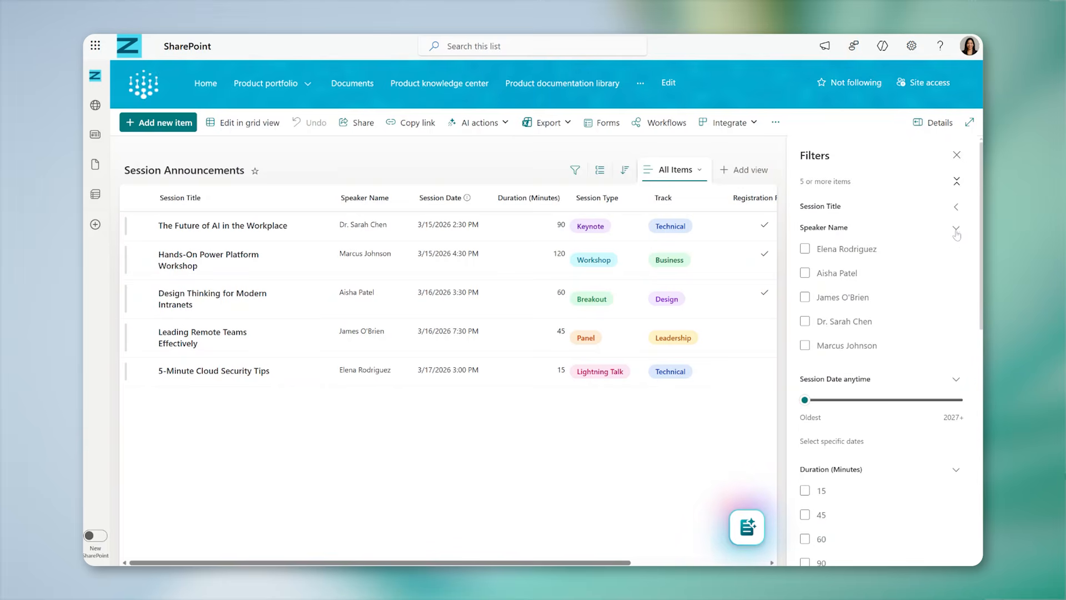
click(957, 227)
click(956, 209)
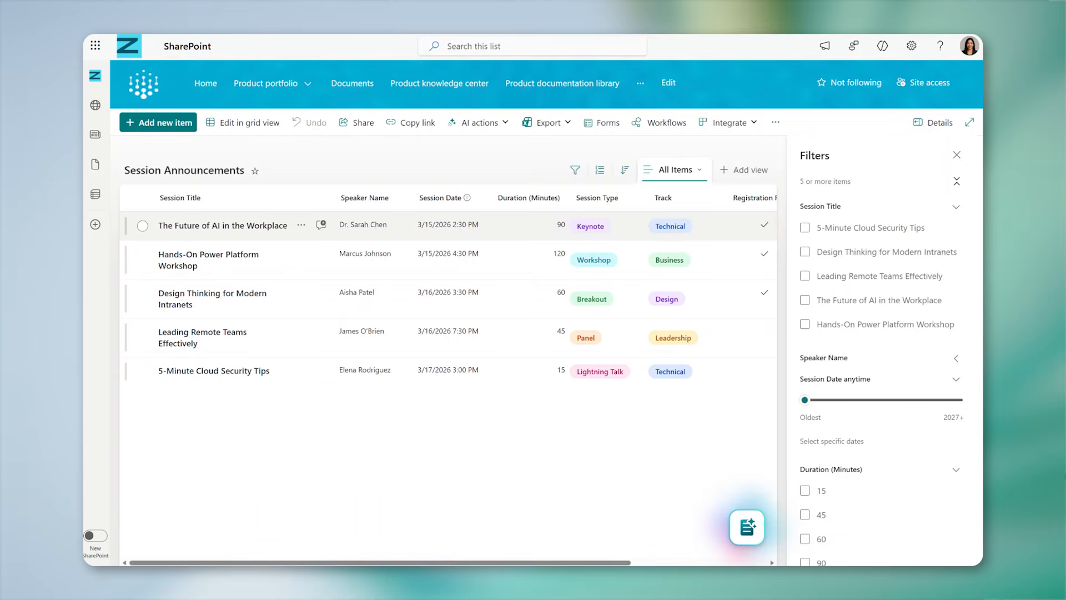
Switch the list to grid editing and add a new item with the session title "AI in Copilot".
click(258, 129)
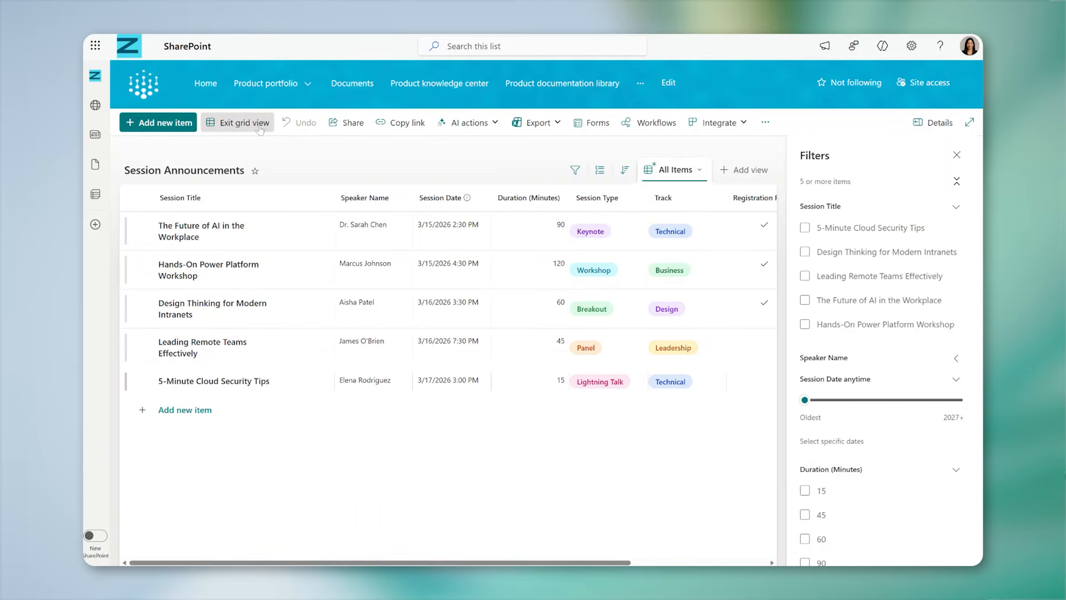
click(204, 419)
click(211, 415)
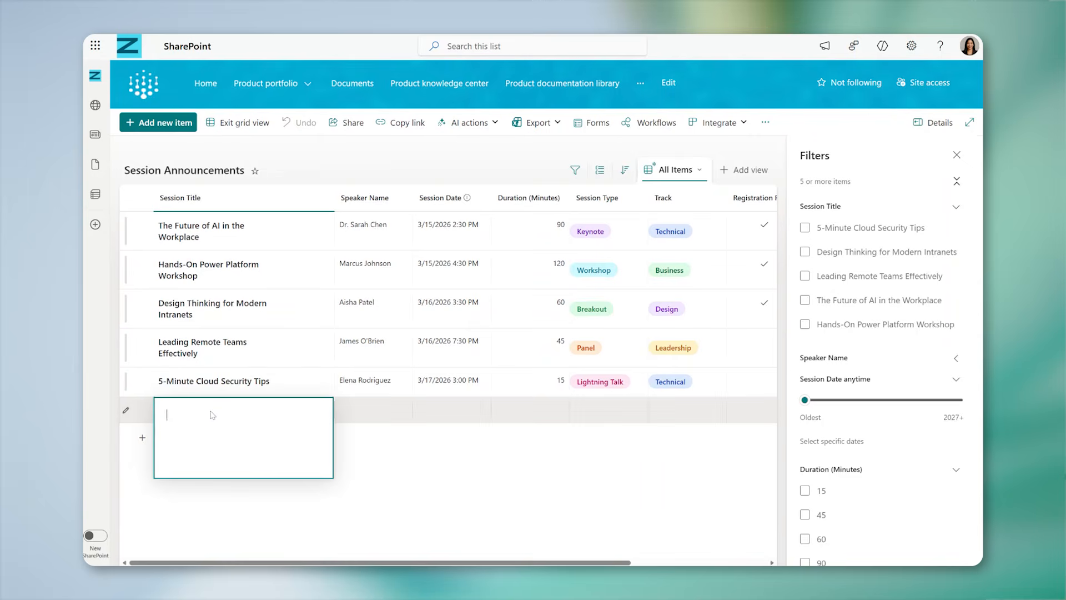
text(AI in g)
text(opilo)
text(t)
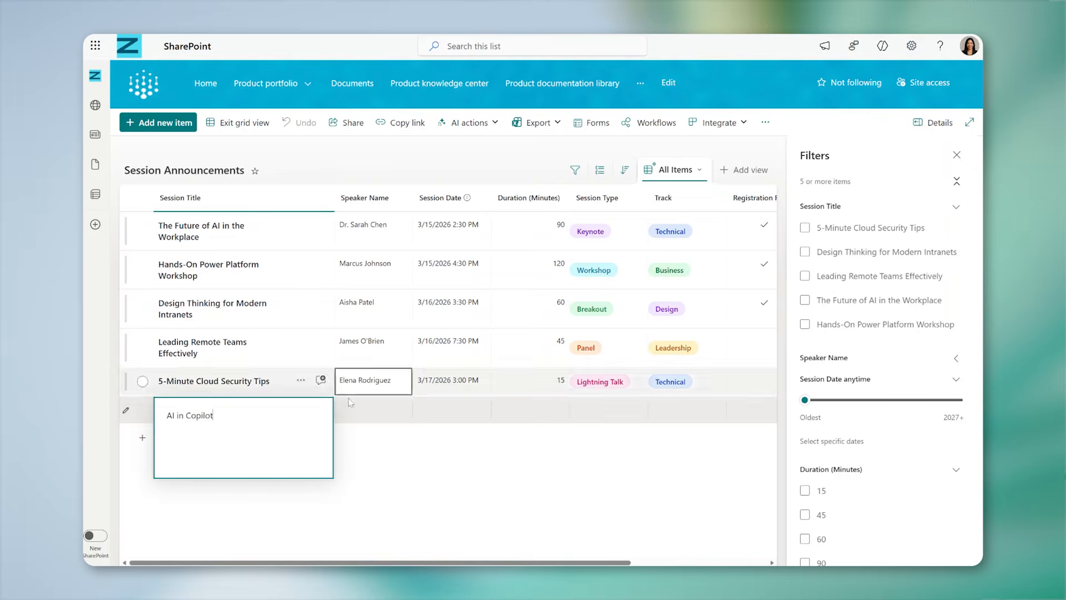
click(360, 417)
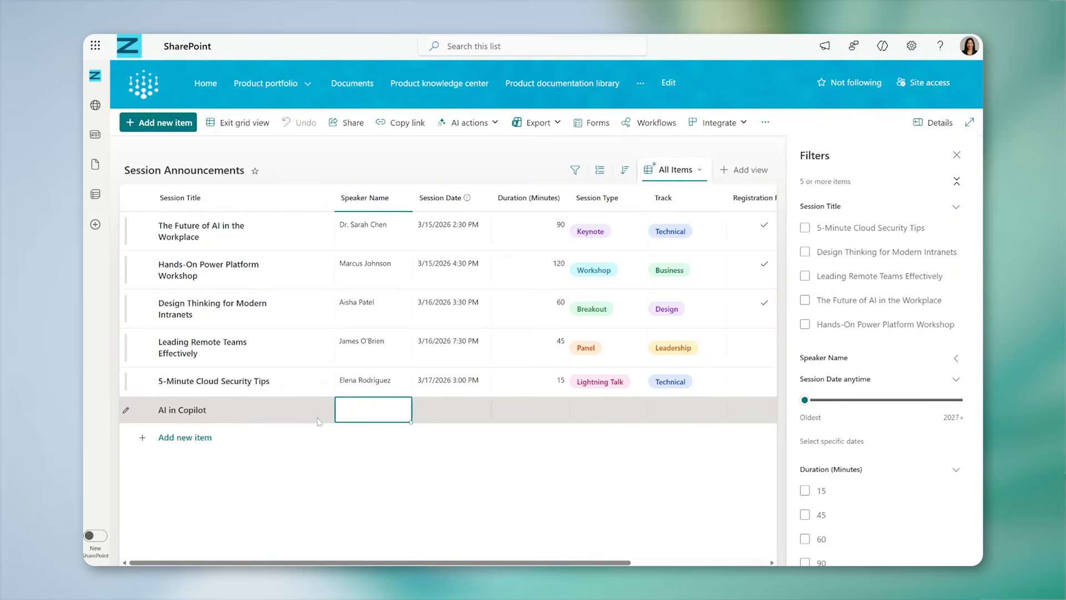
key(Return)
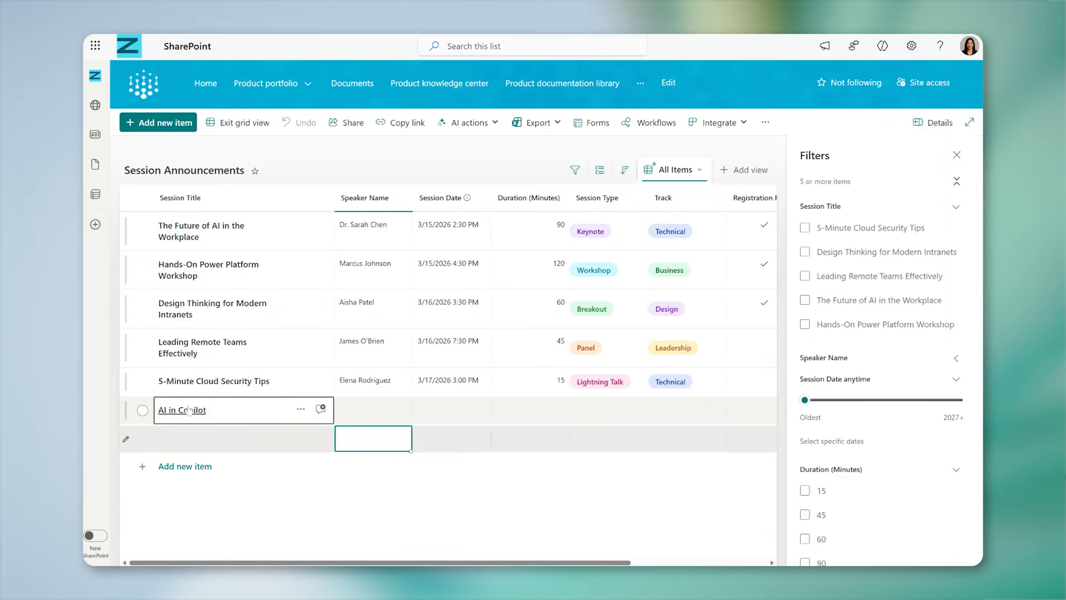
click(154, 412)
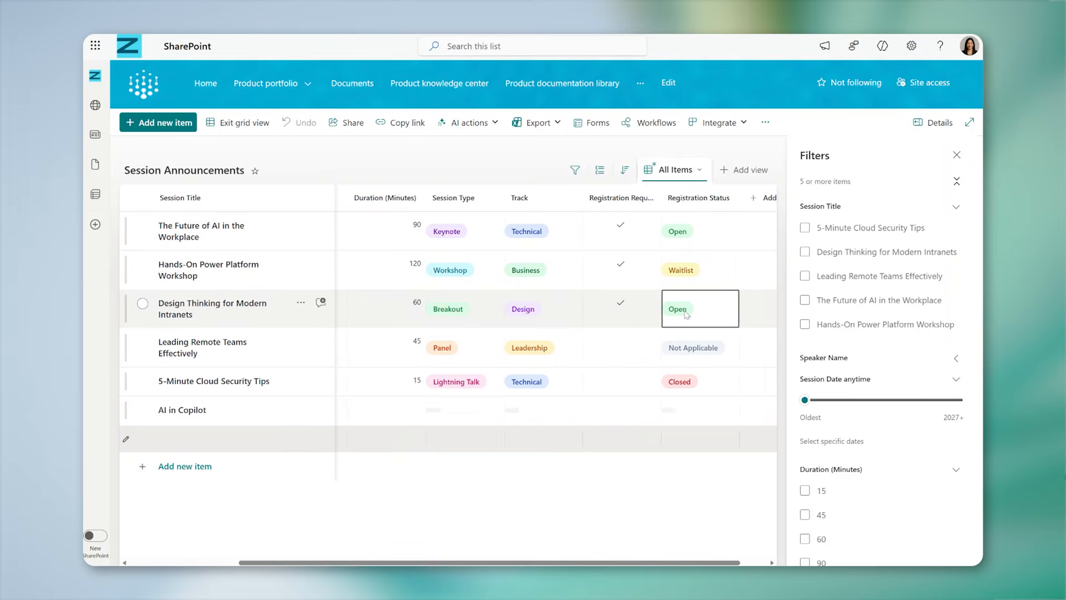
Build a set-a-value quick step that sets Registration Status to Closed for selected items, and name it "Close Registration".
scroll(687, 315, right, 2)
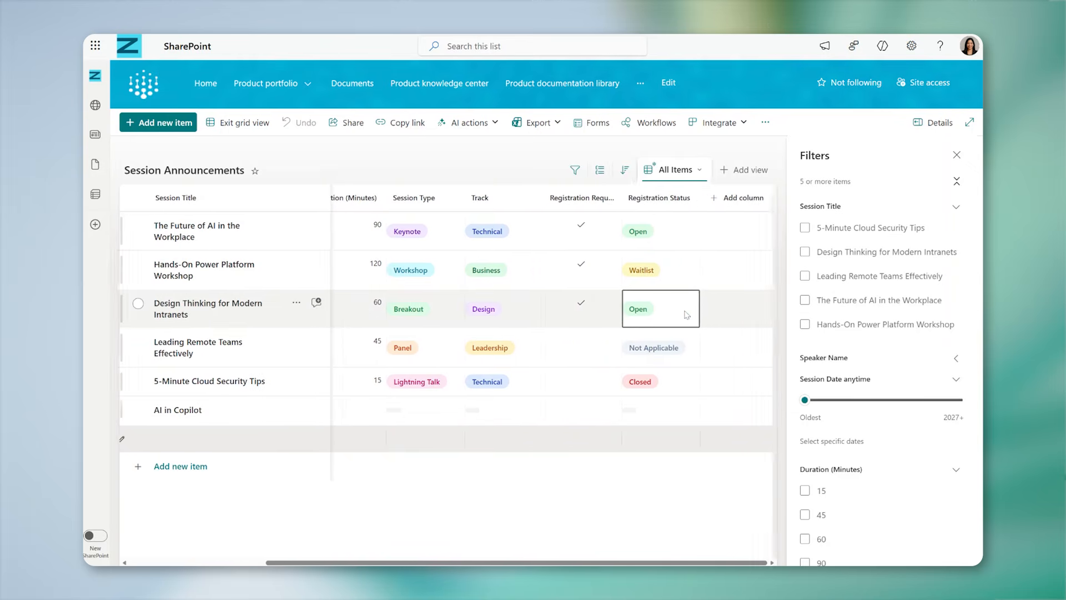
click(720, 122)
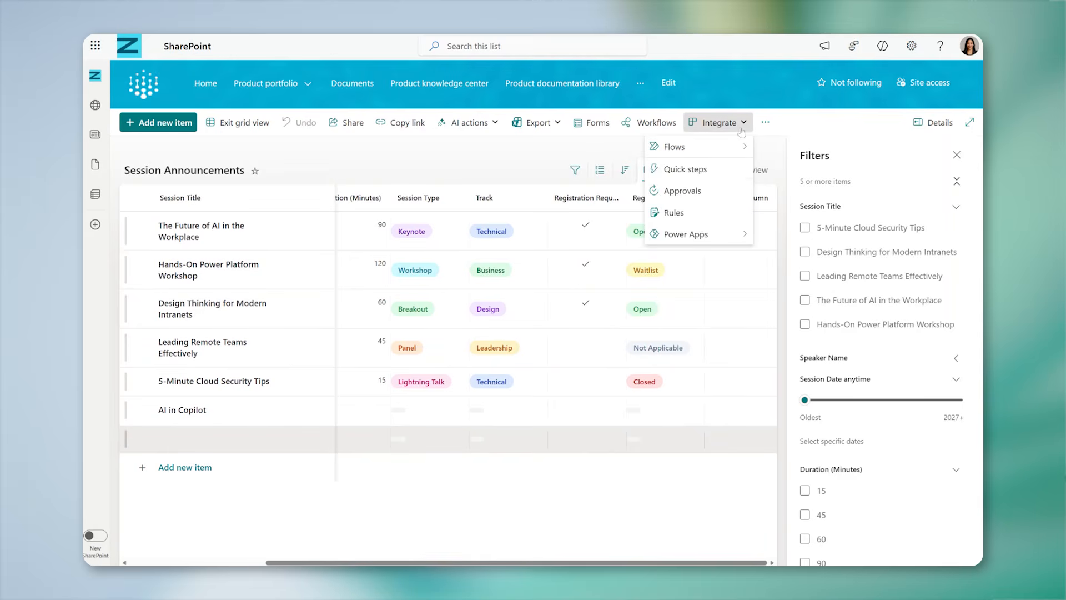
click(713, 173)
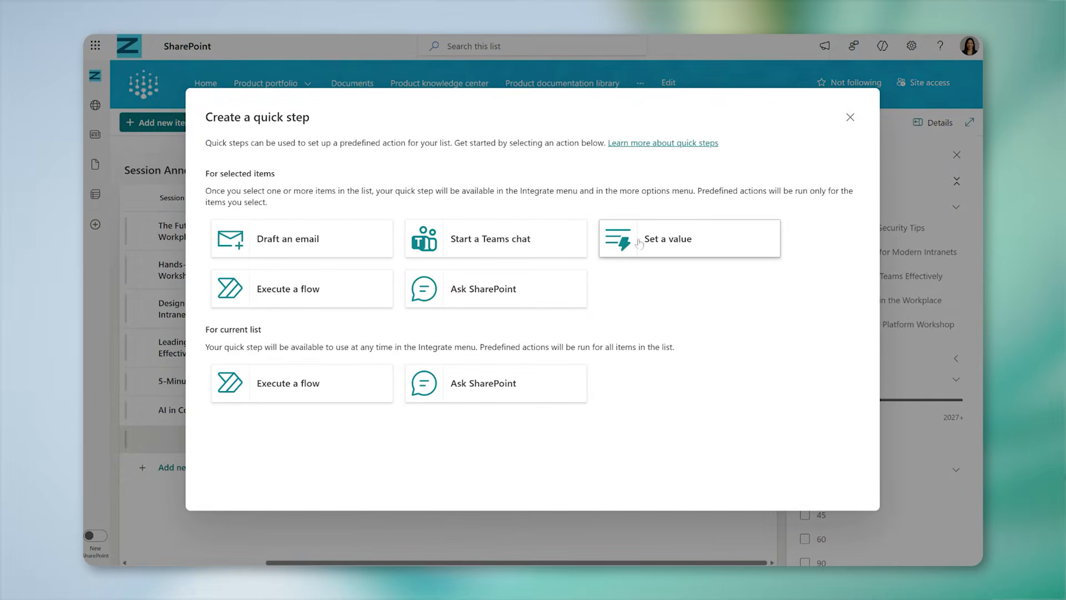
click(638, 243)
click(502, 252)
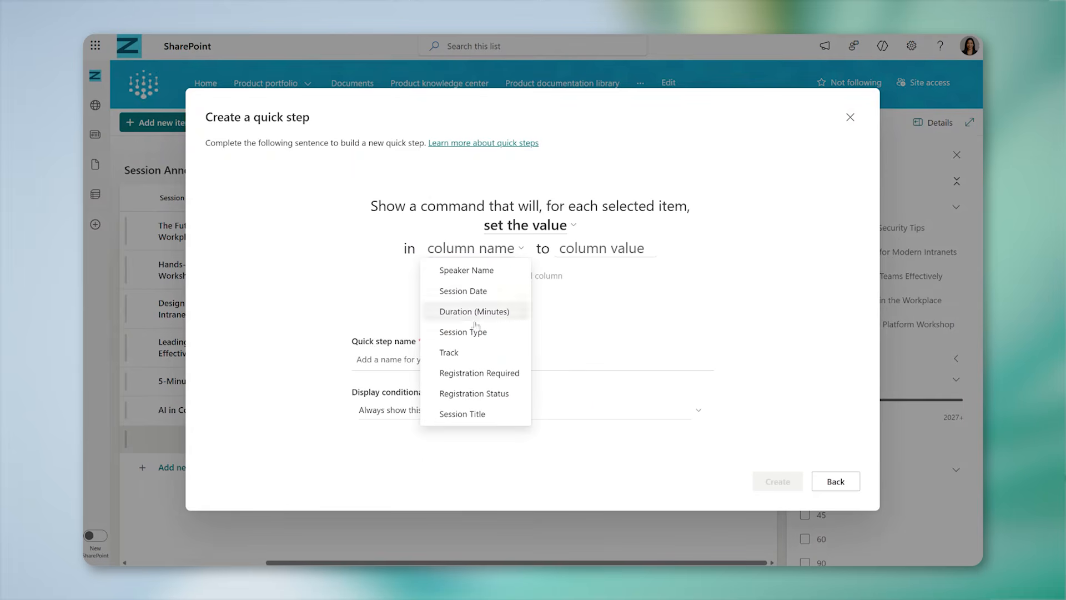
click(475, 393)
click(608, 250)
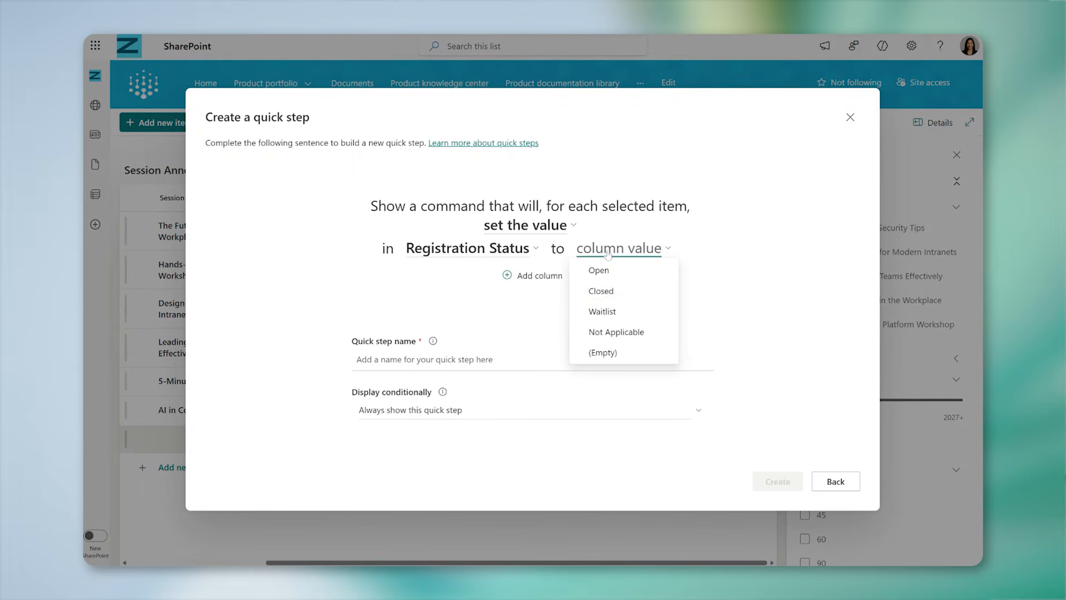
click(600, 291)
click(433, 360)
text(Close Registration)
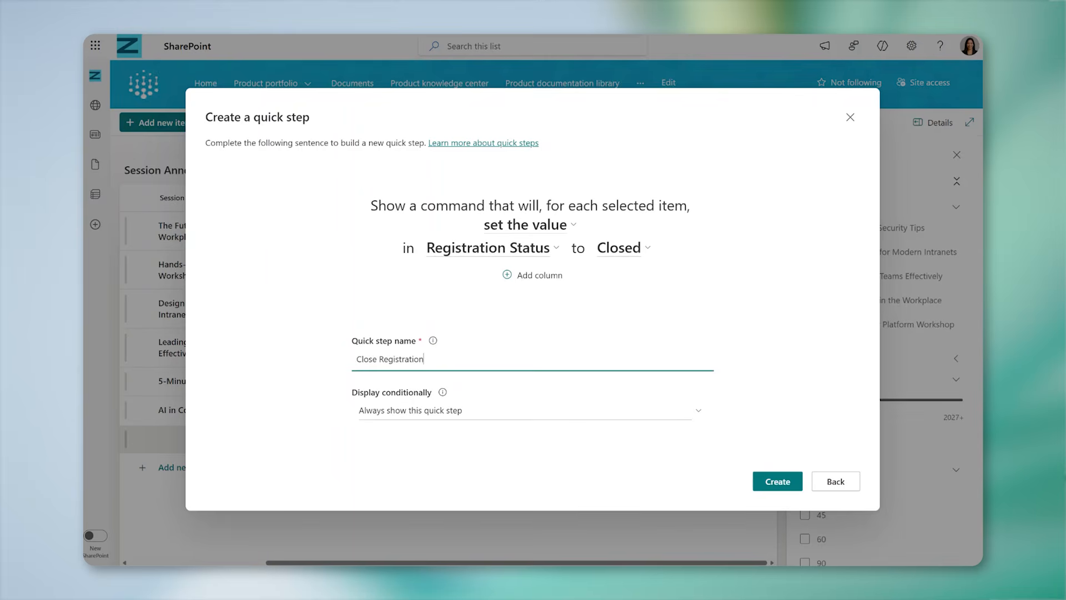
Show the Close Registration quick step only if Registration Status is Open, and create it.
click(445, 410)
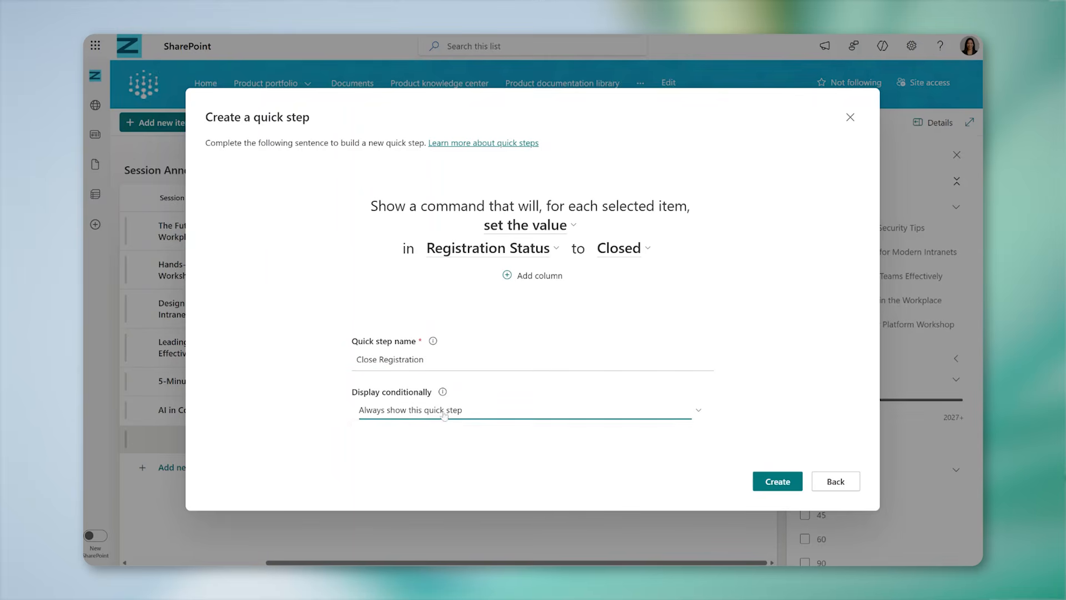
click(433, 453)
click(471, 422)
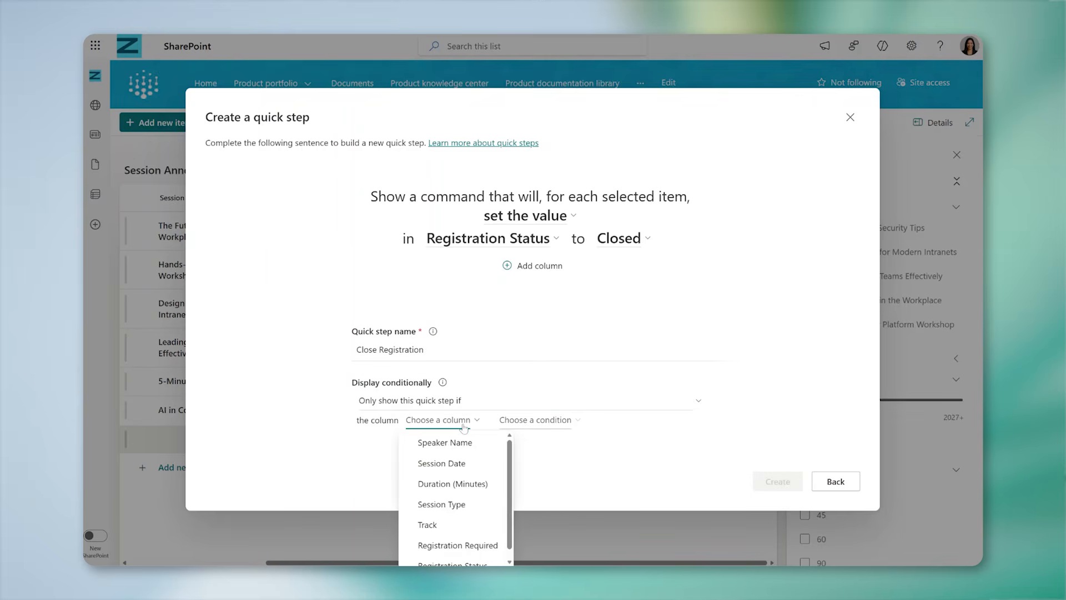
click(428, 561)
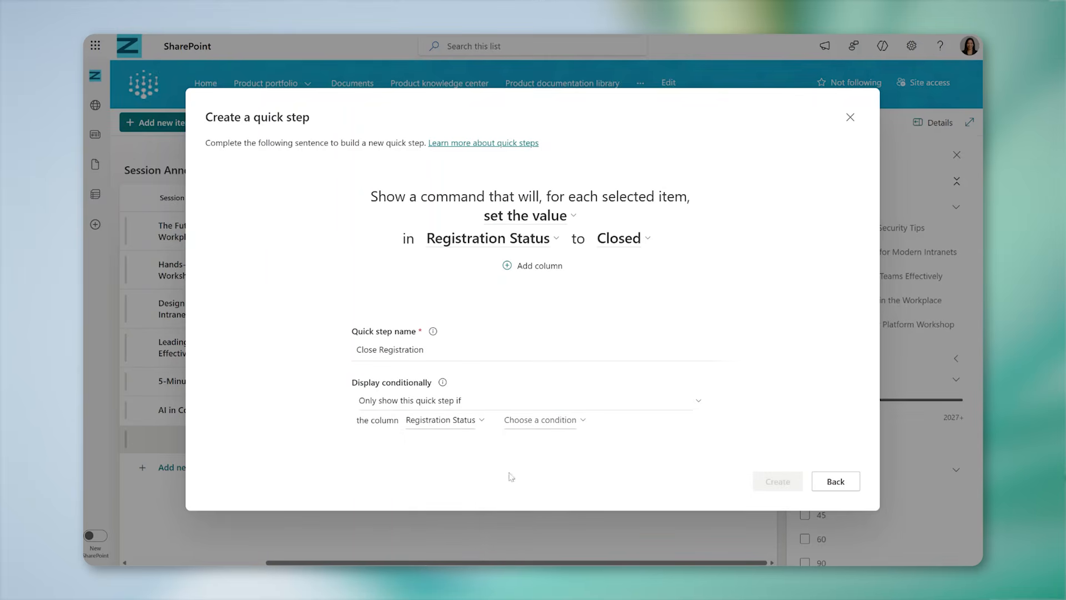
click(536, 421)
click(547, 443)
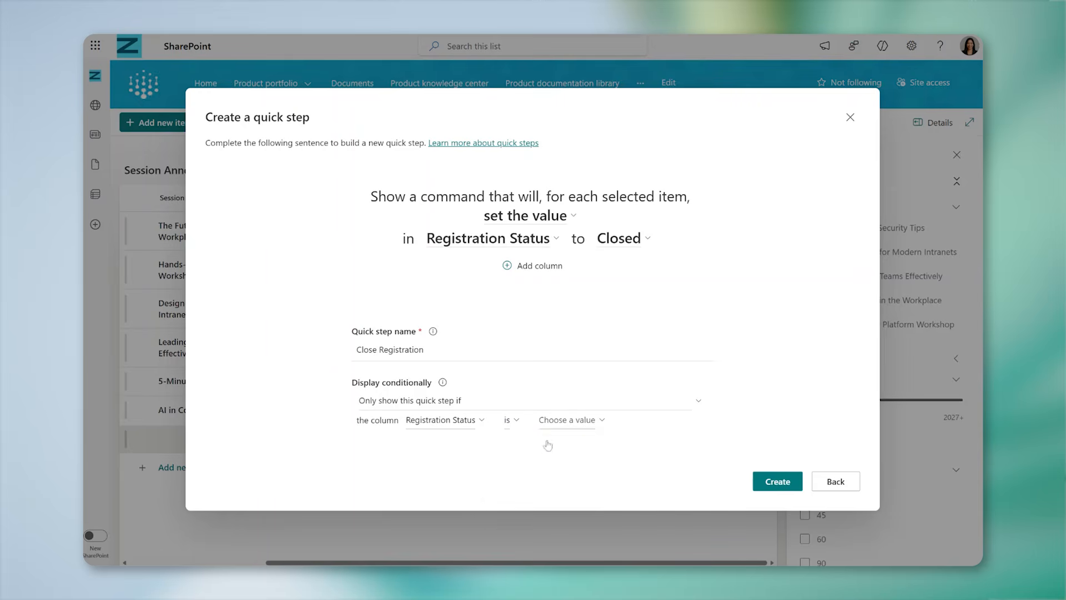
click(582, 424)
click(558, 441)
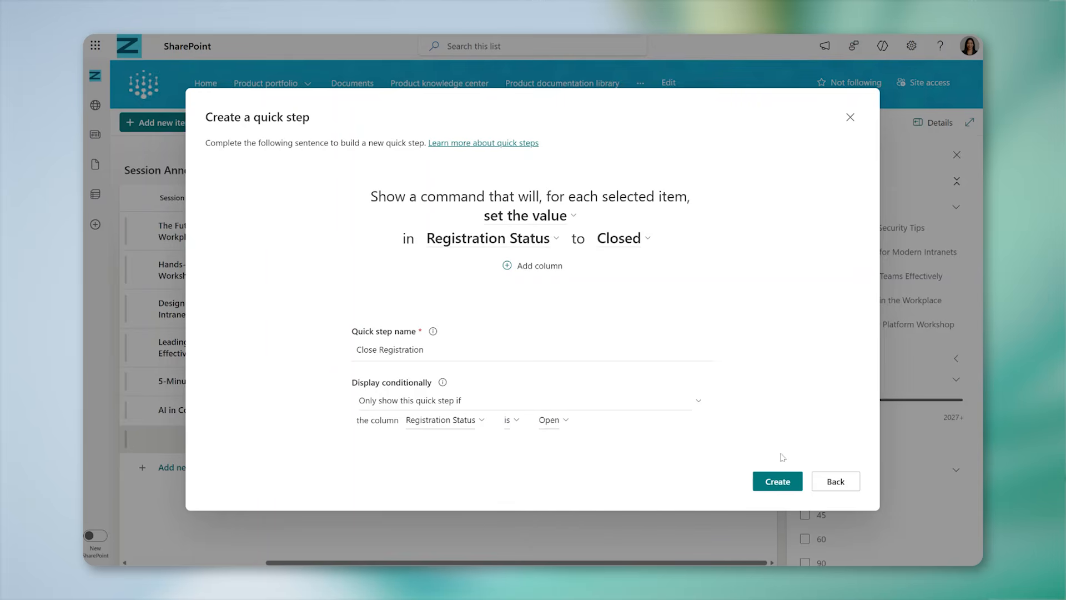
click(773, 482)
Add a quick steps column named "Quick Actions" to the list, containing the Close Registration quick step.
click(921, 205)
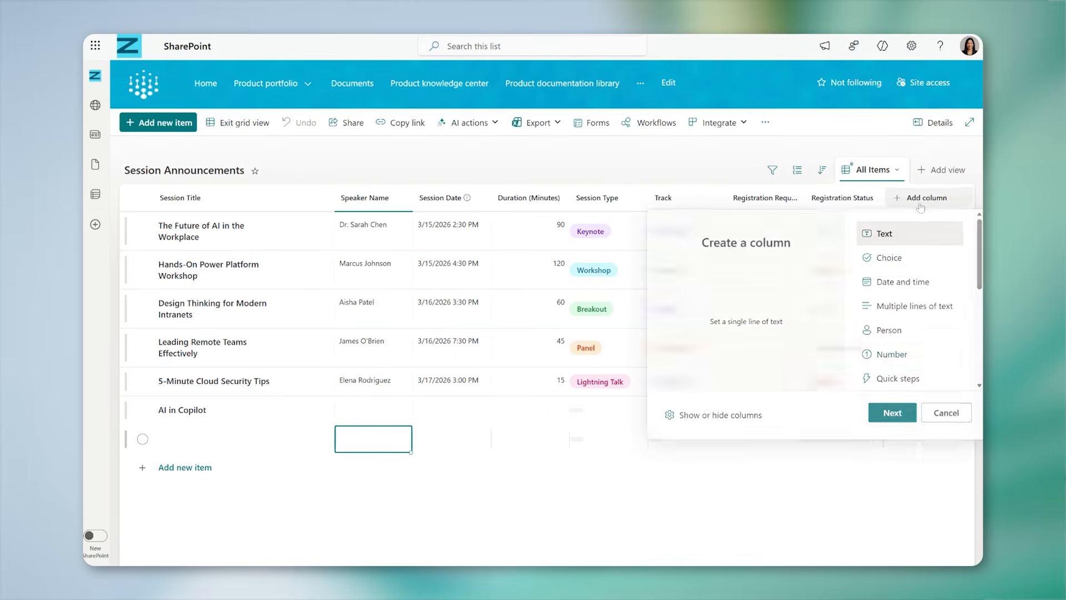
click(895, 378)
click(884, 414)
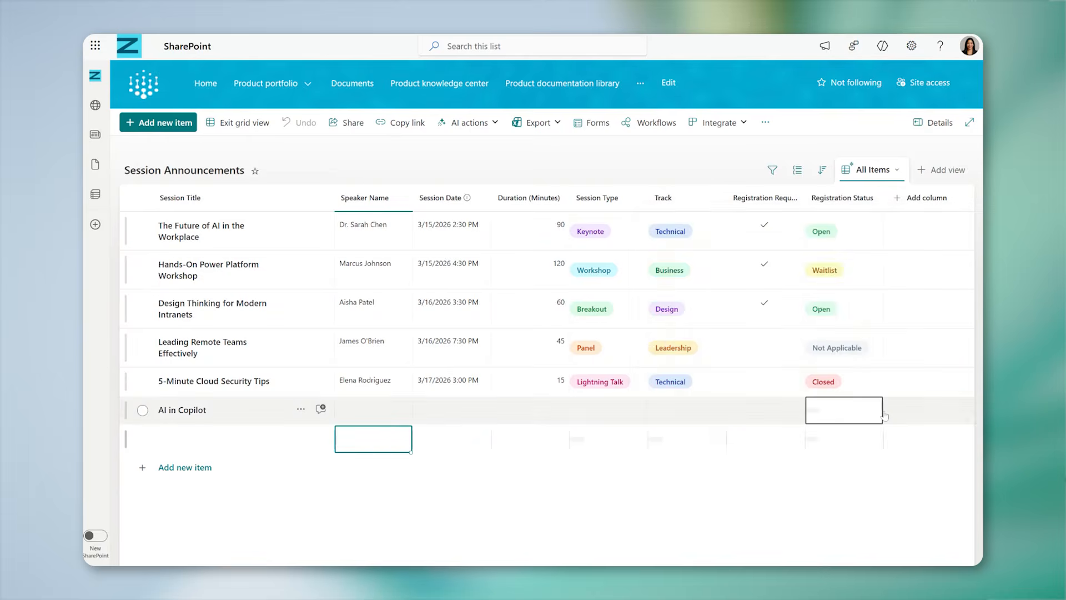
text(Quick Actions)
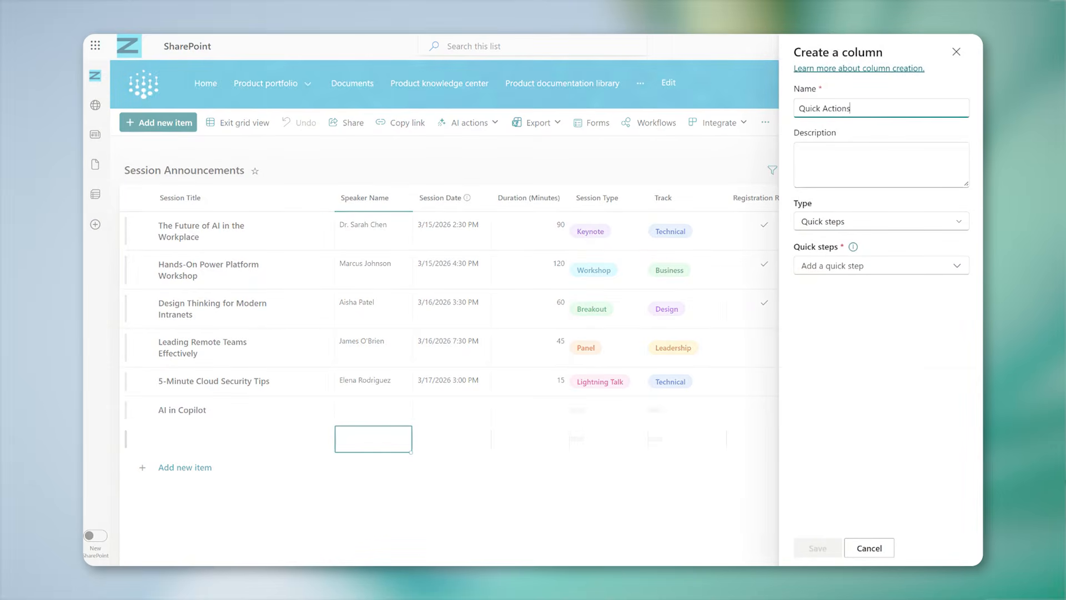
click(855, 265)
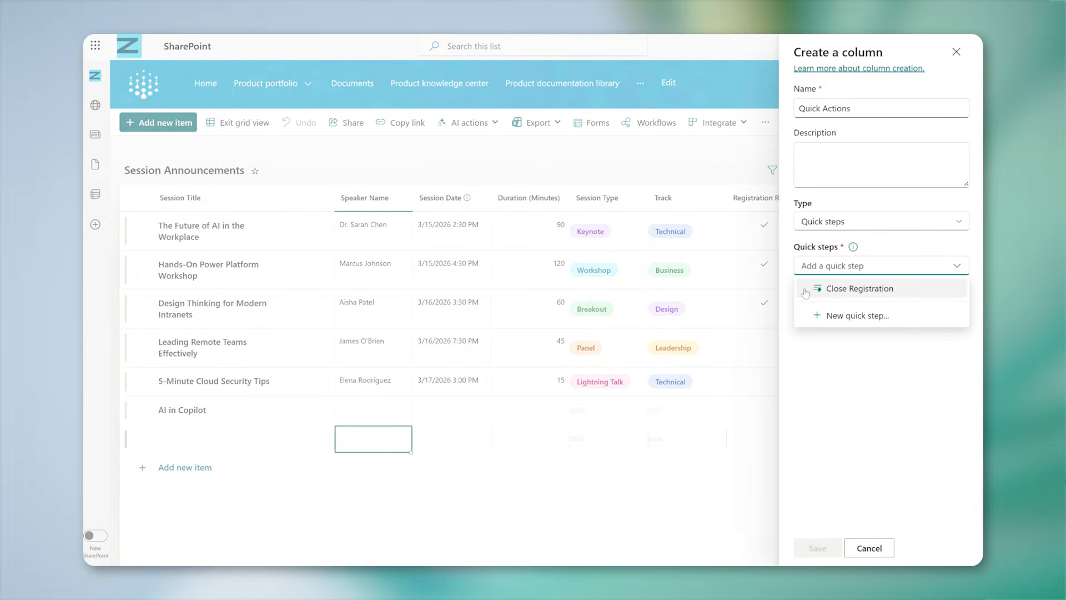
click(831, 287)
click(810, 549)
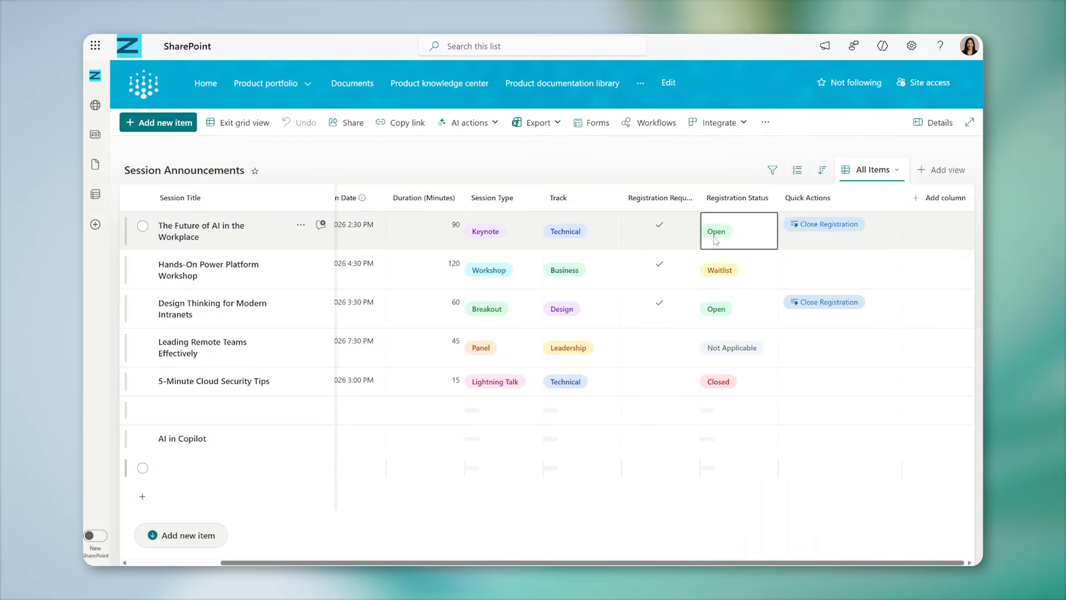
Run the Close Registration quick action on the session "The Future of AI in the Workplace".
click(813, 229)
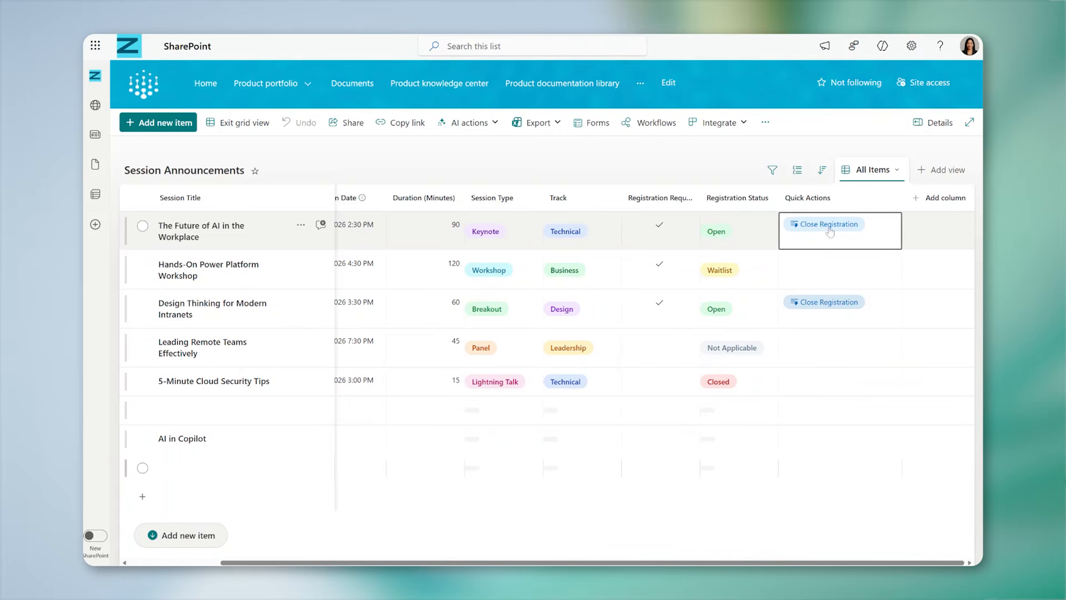
click(830, 230)
click(830, 225)
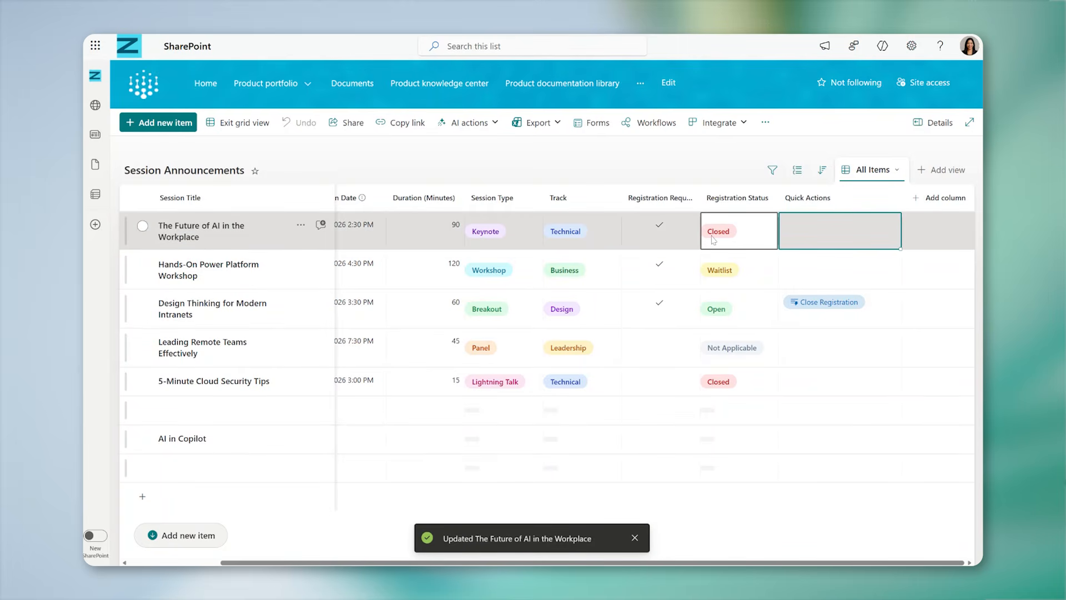
Set the Registration Status of "The Future of AI in the Workplace" to Open.
click(753, 244)
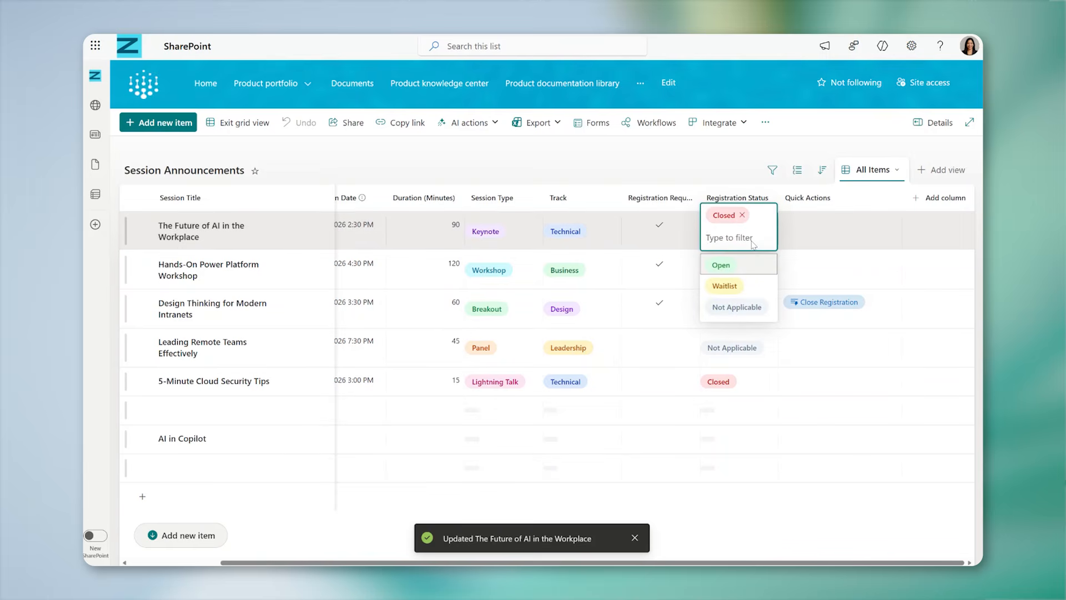
click(727, 272)
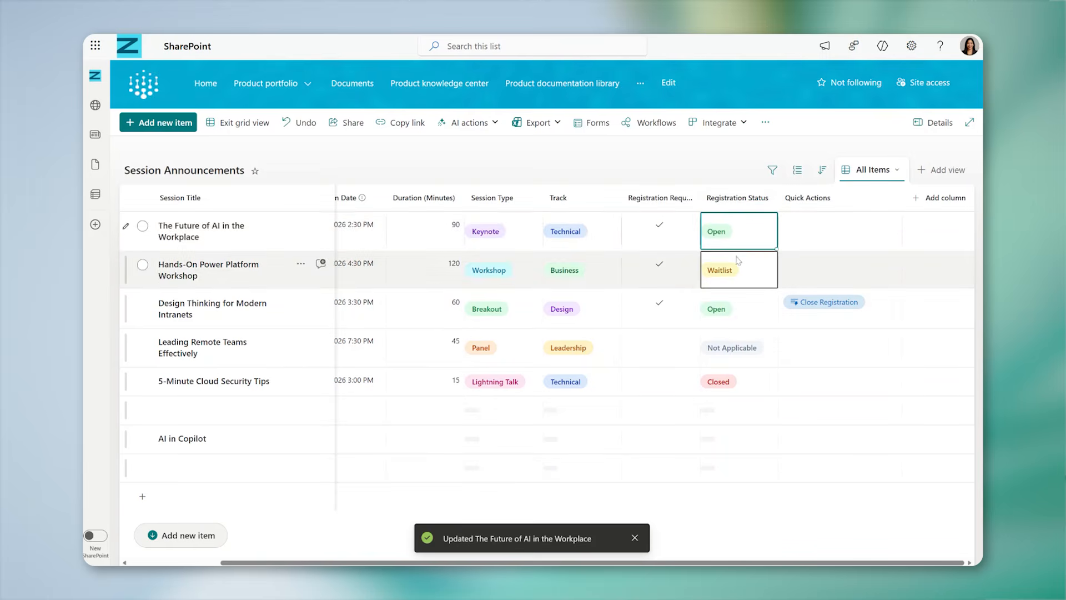
click(826, 242)
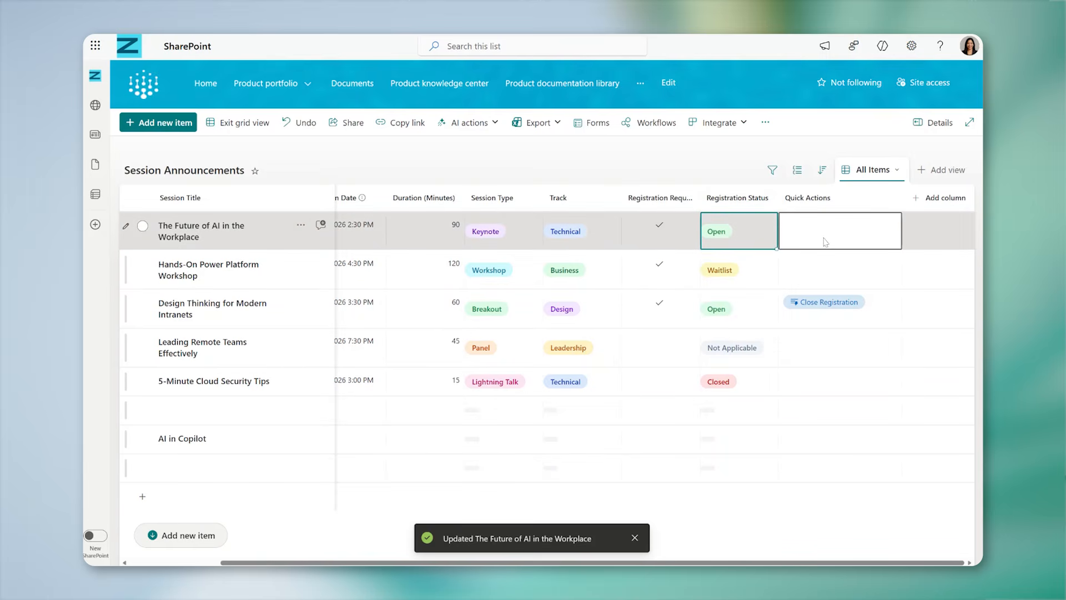